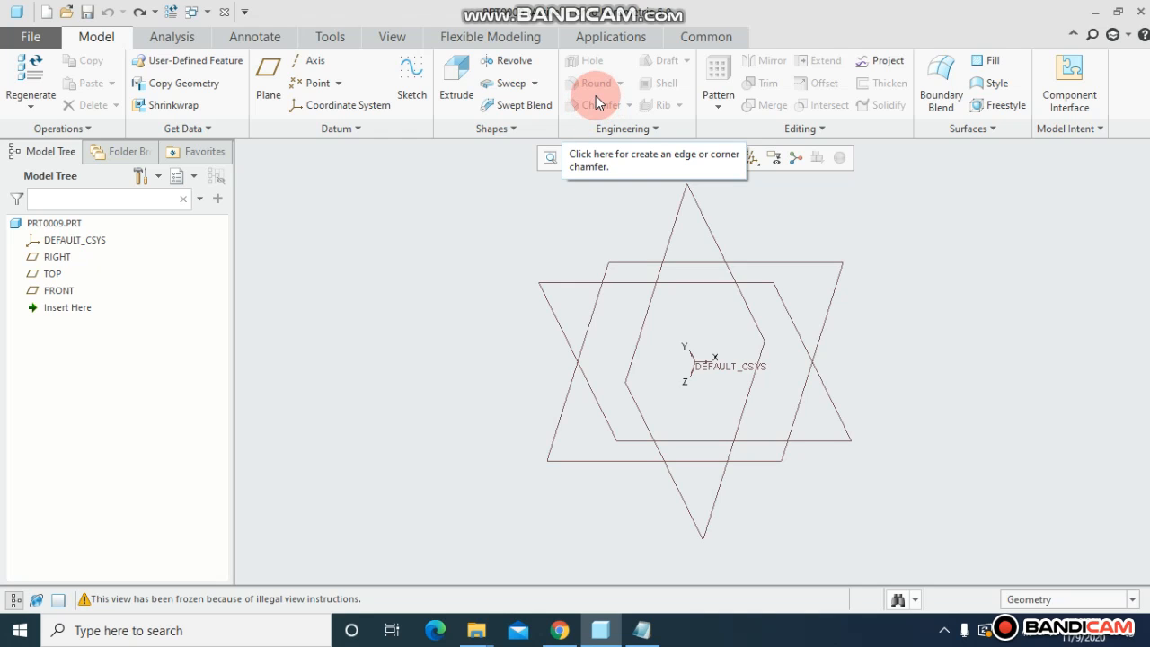
Sketch a center rectangle about 392 by 321 on the TOP plane, centred on the origin
click(683, 261)
click(692, 185)
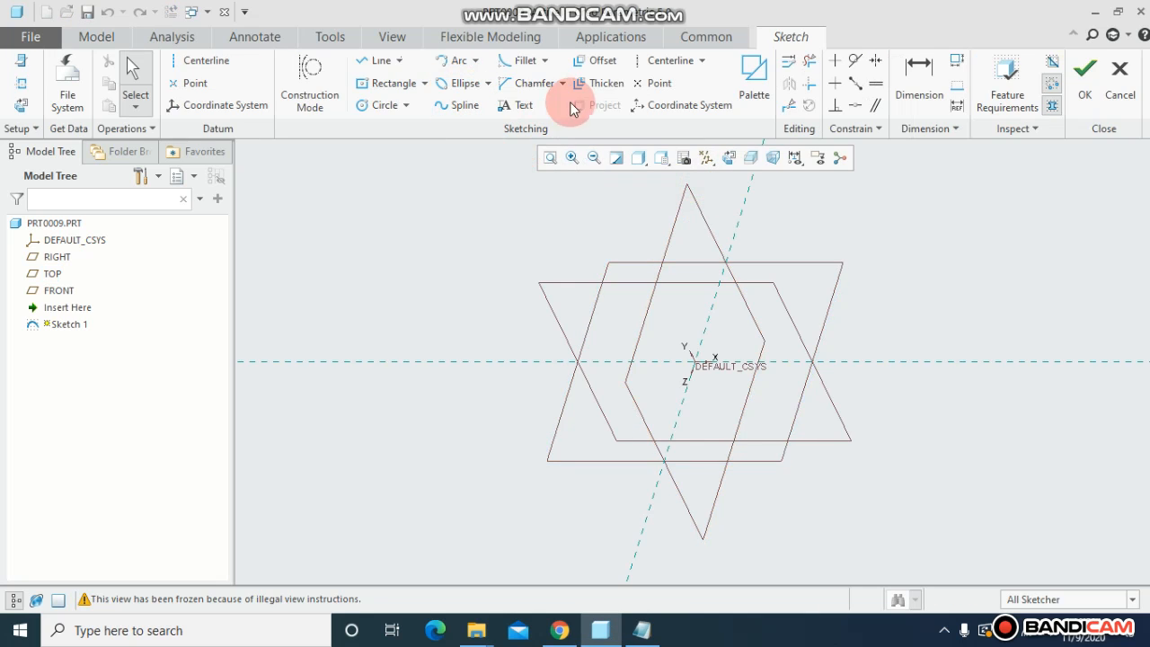
click(729, 157)
click(392, 82)
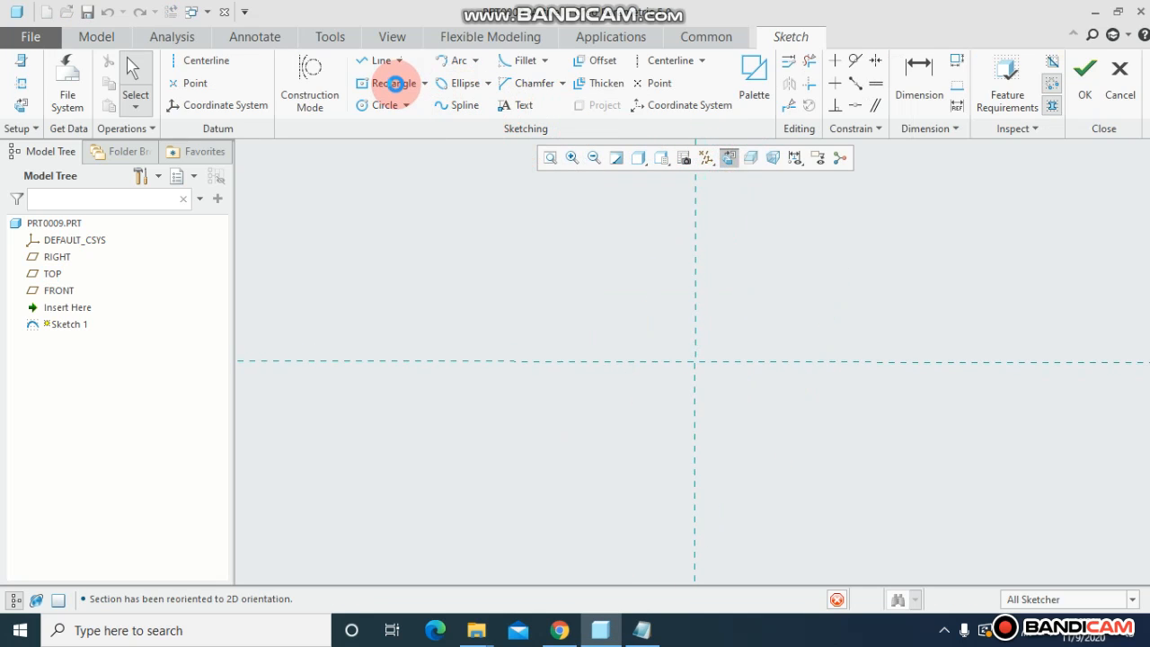
click(694, 362)
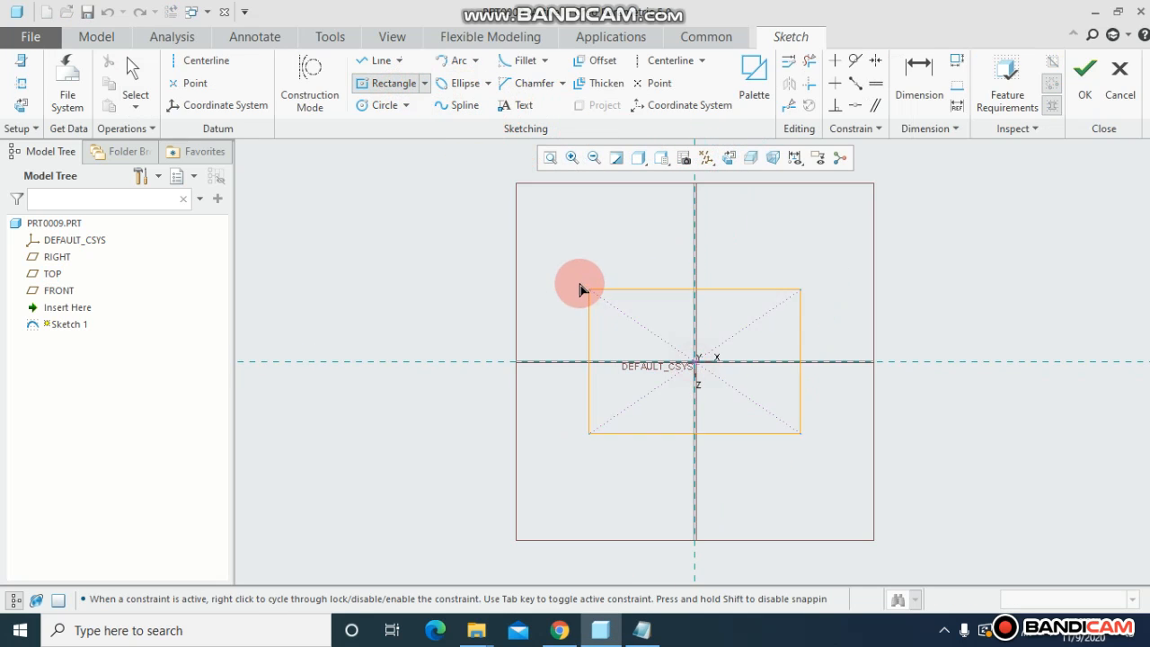
click(558, 249)
middle_click(671, 223)
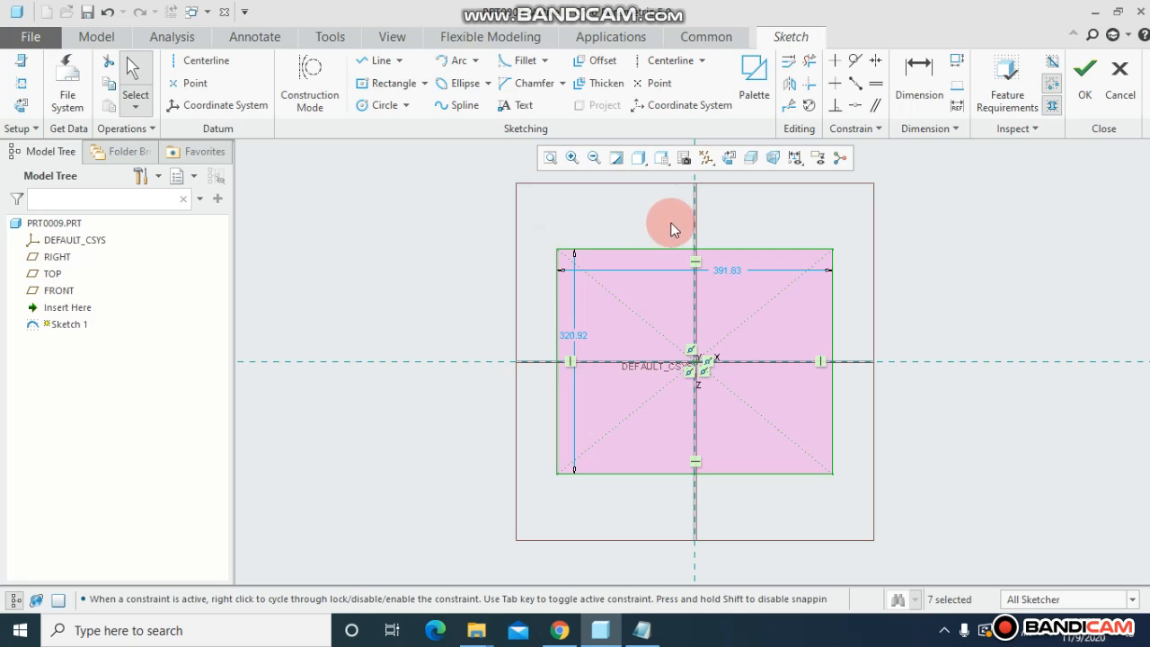
Set the rectangle's width to 200
double_click(736, 270)
text(200)
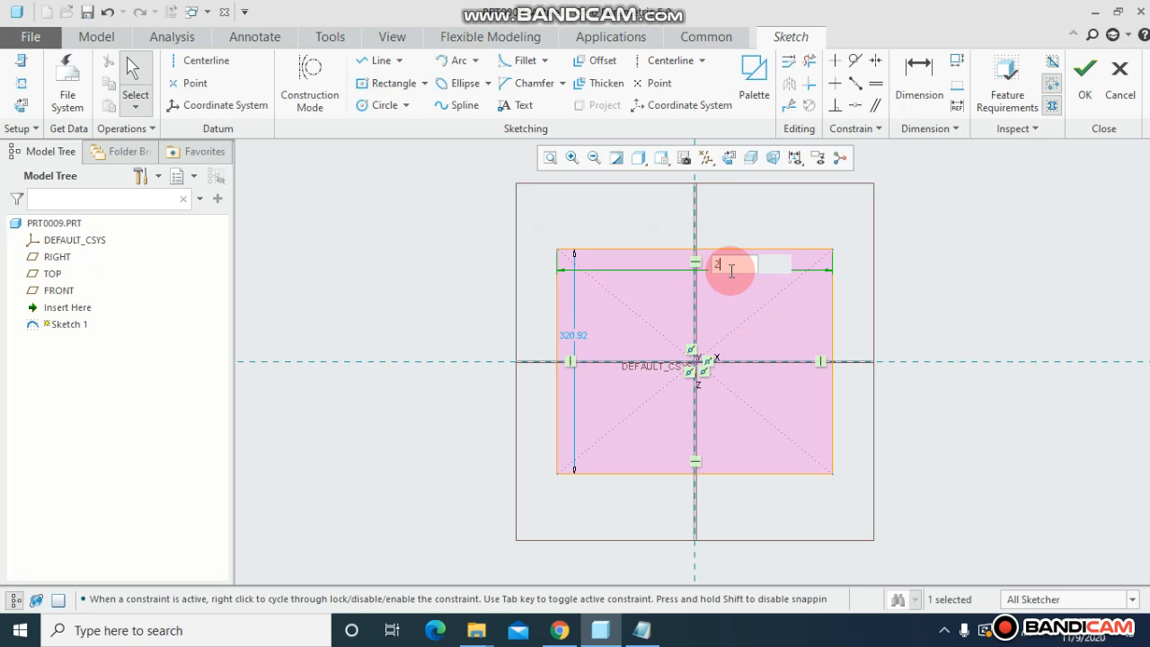
key(Return)
Set the rectangle's width to 400 and finish the sketch
click(702, 271)
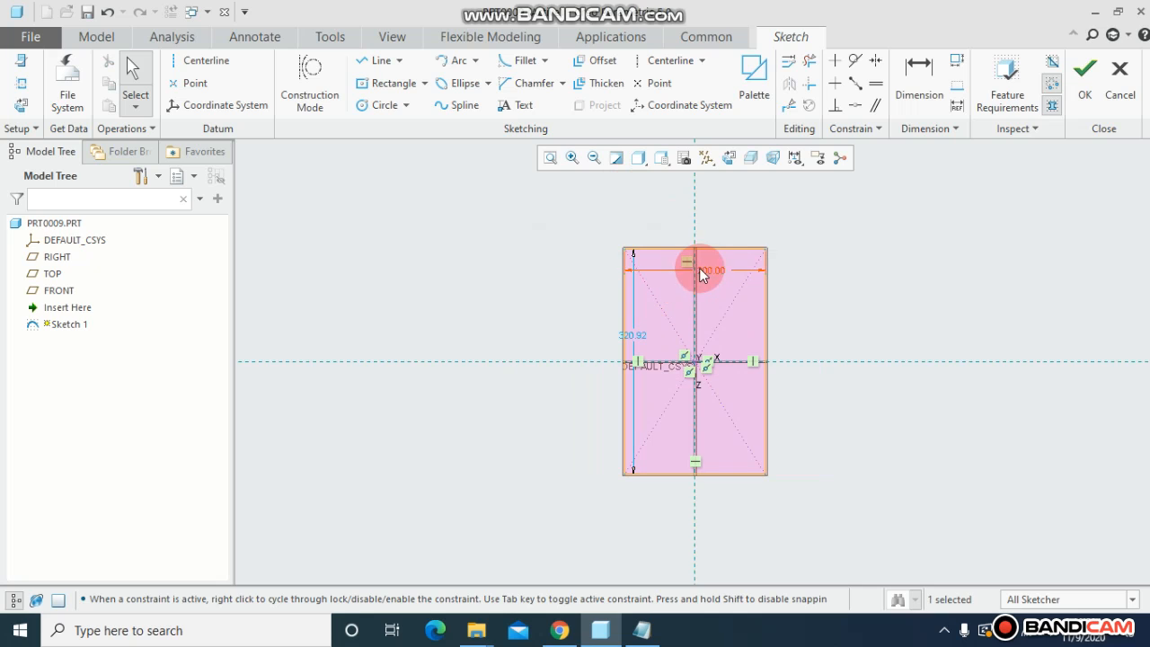
double_click(702, 269)
text(400)
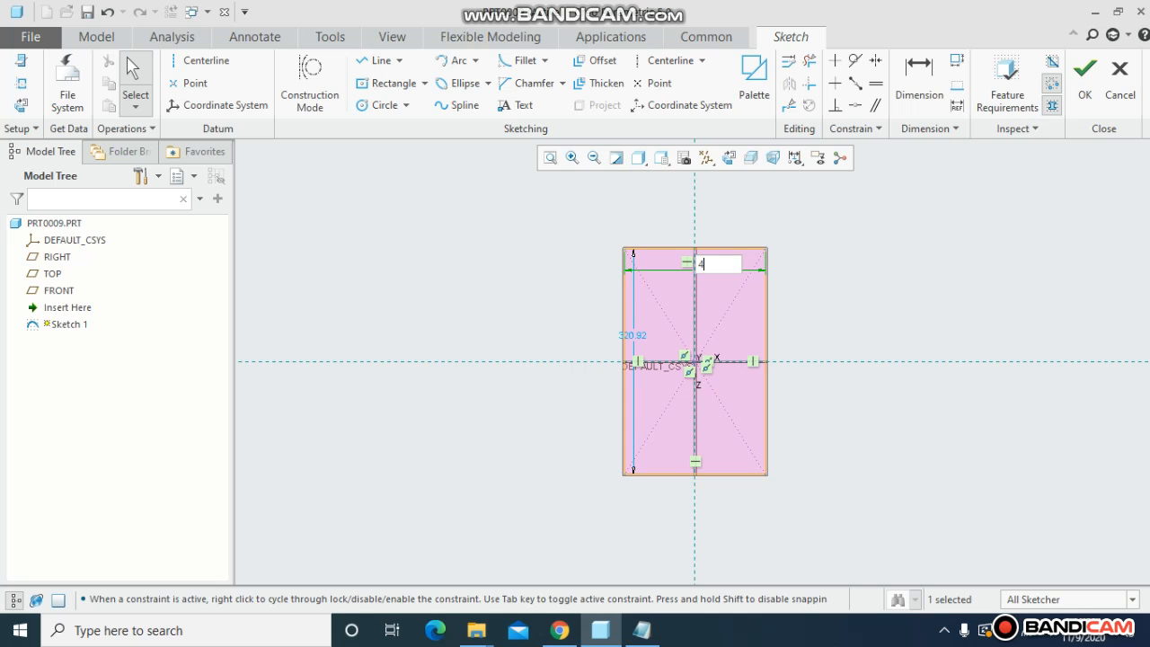
key(Return)
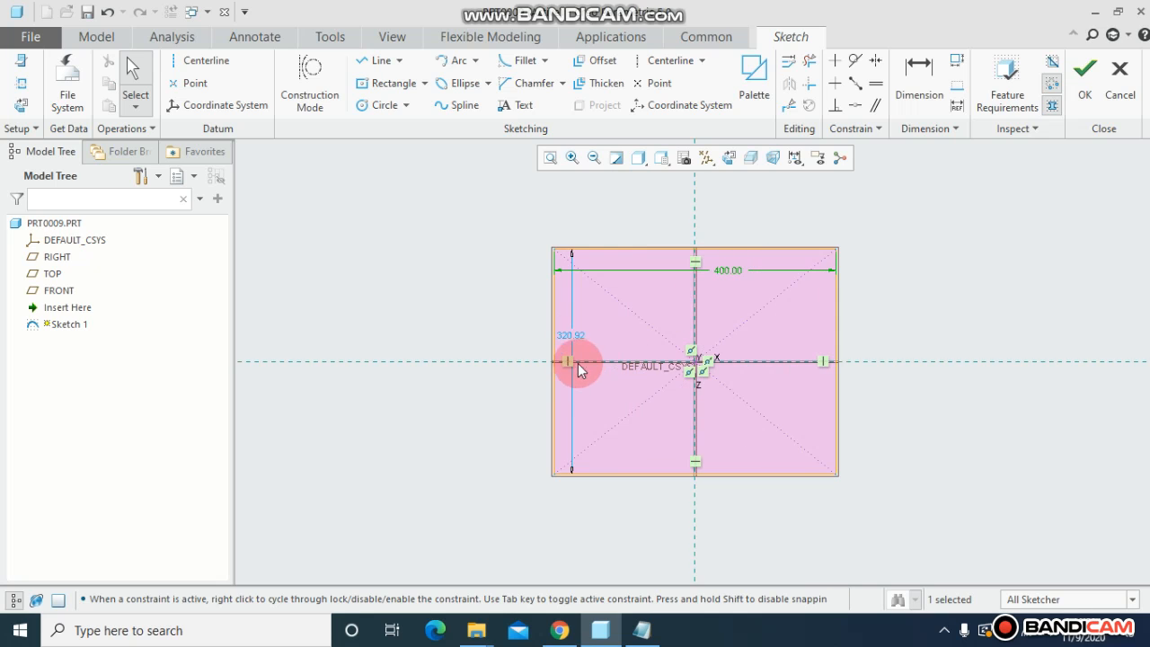
click(1085, 70)
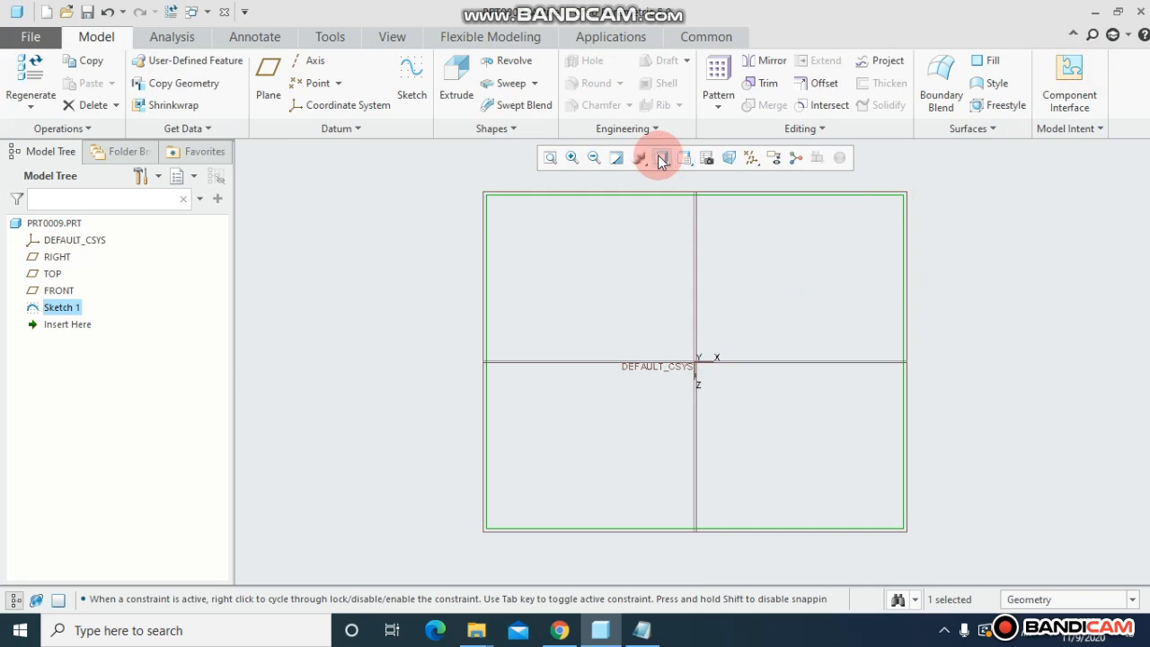
Extrude the rectangle sketch into a solid block, adjusting the depth freehand
click(457, 88)
click(686, 160)
click(711, 177)
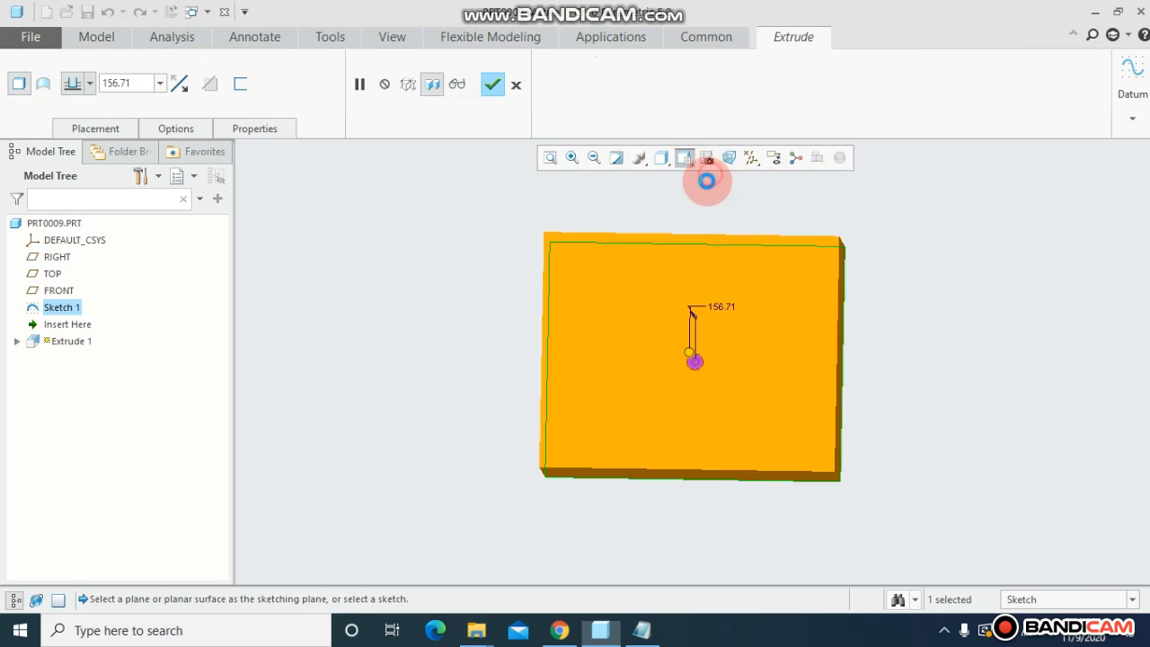
drag(661, 289, 637, 257)
click(493, 84)
mouse_move(430, 250)
middle_down()
mouse_move(429, 261)
mouse_move(426, 249)
middle_up()
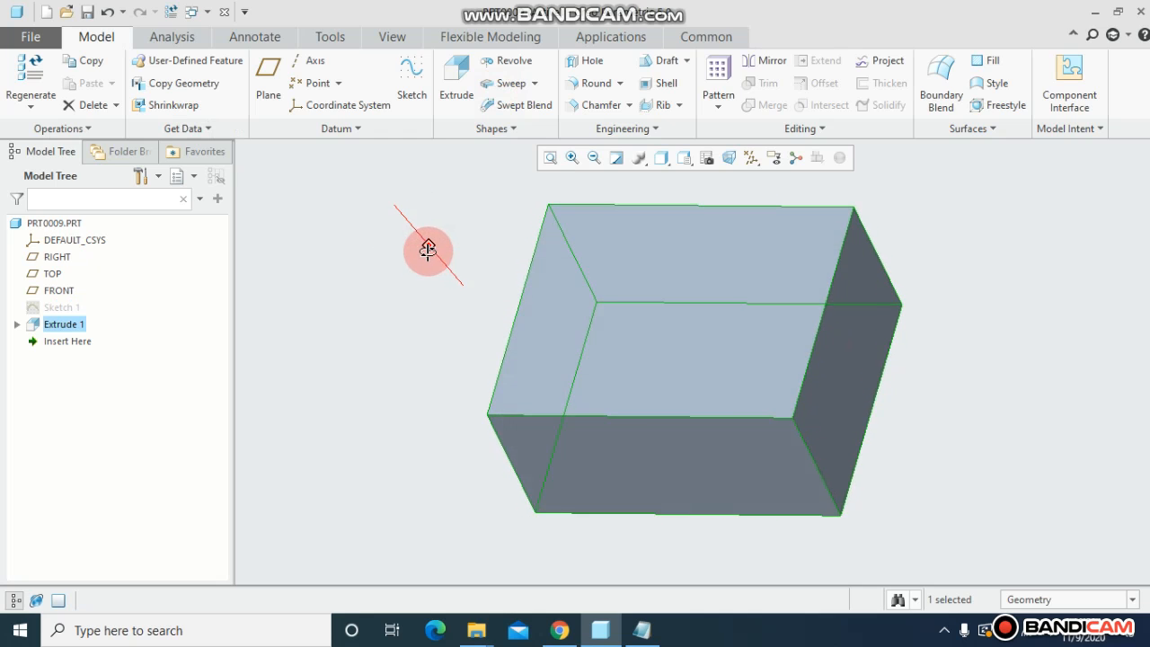
Start a Round on the vertical edge at the block's front right corner
click(592, 108)
click(620, 83)
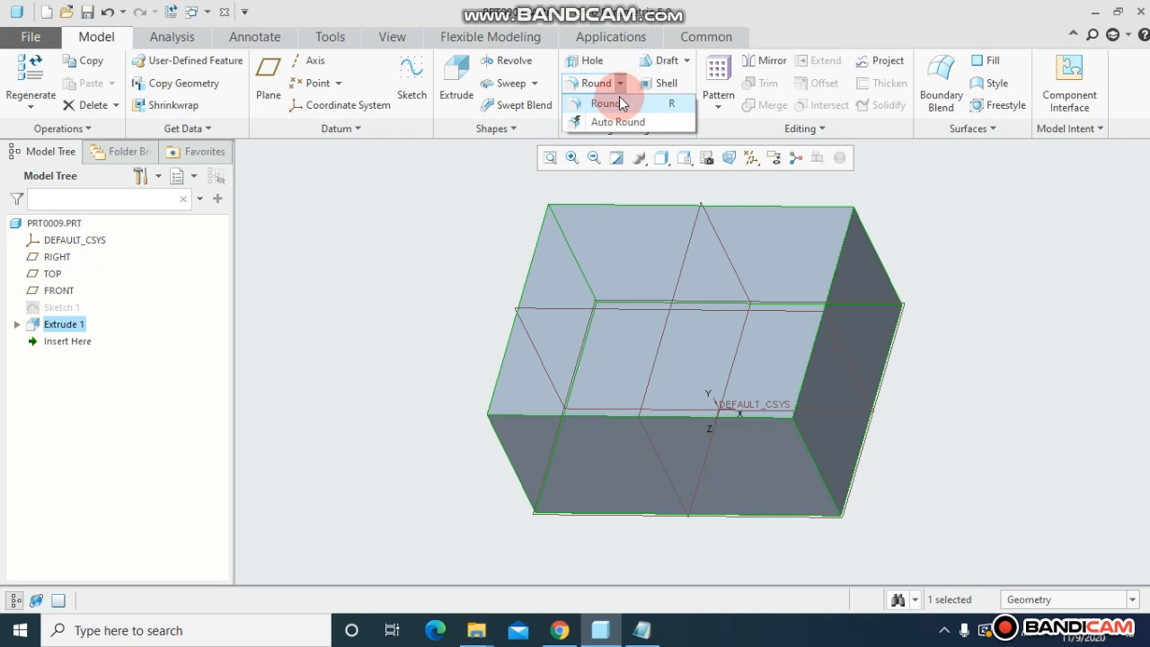
click(620, 96)
click(620, 89)
click(620, 102)
click(812, 449)
click(811, 451)
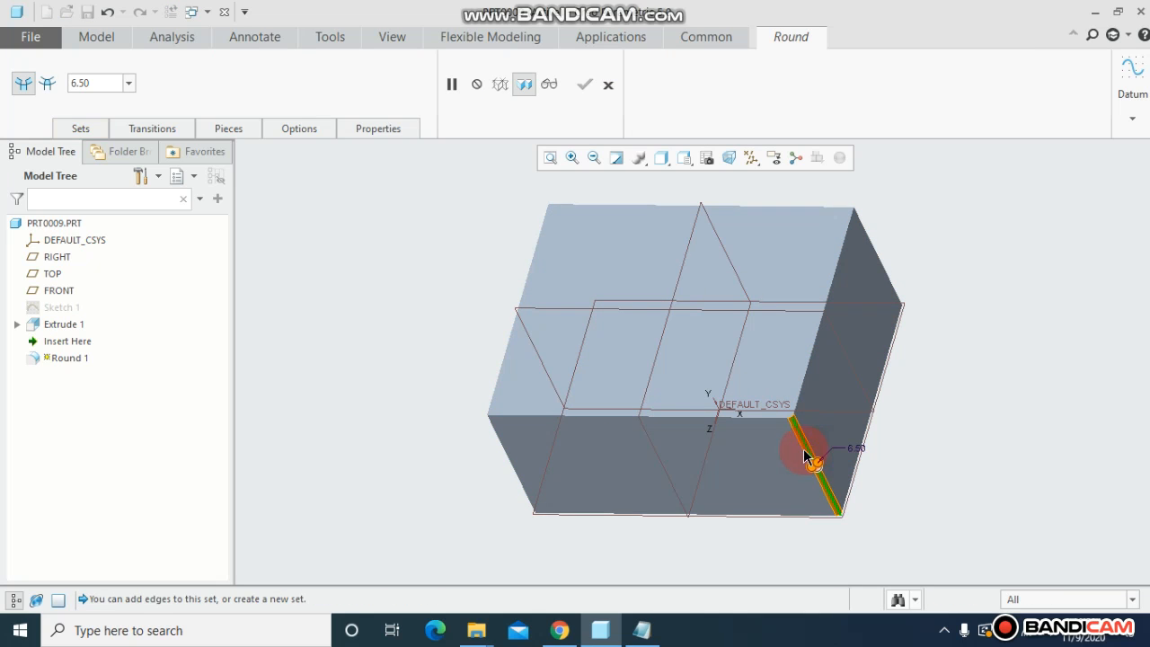
Add the front left vertical edge and the top front edge to the same round set
middle_drag(457, 408, 486, 503)
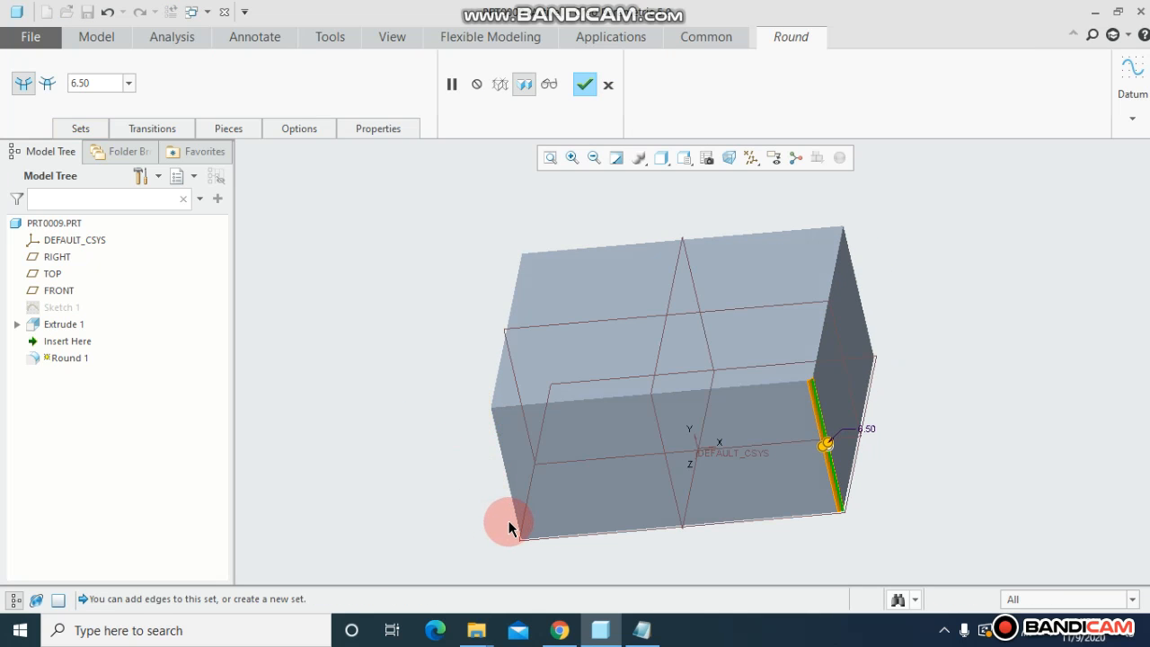
ctrl+click(513, 504)
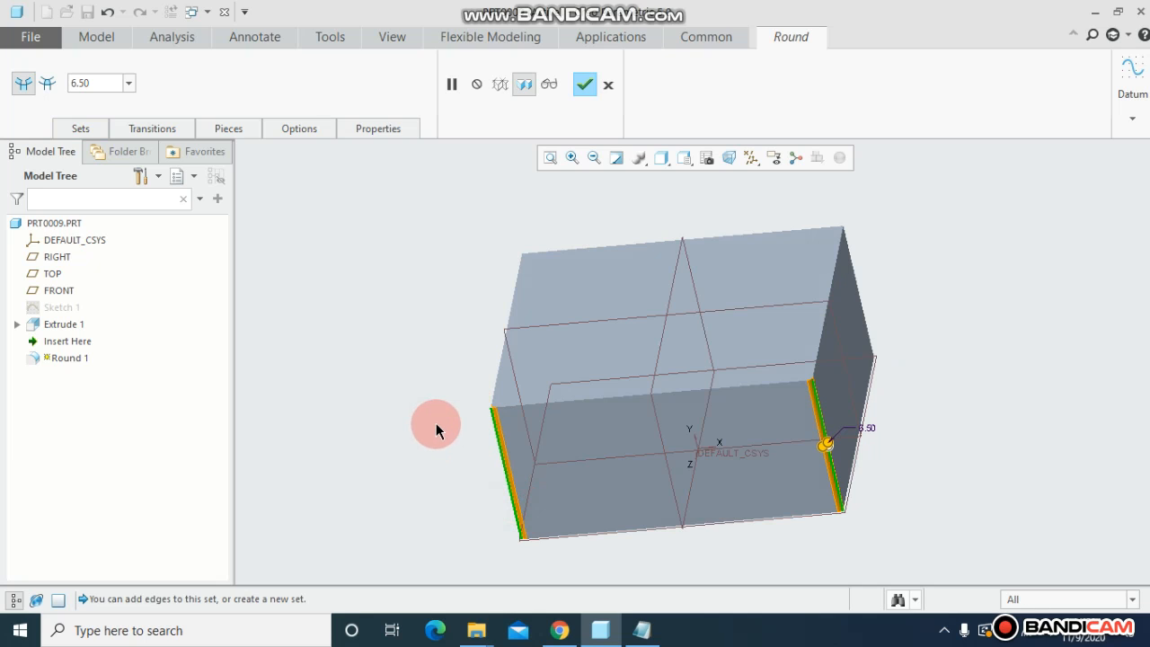
mouse_move(457, 377)
middle_down()
mouse_move(488, 411)
mouse_move(490, 360)
mouse_move(485, 373)
middle_up()
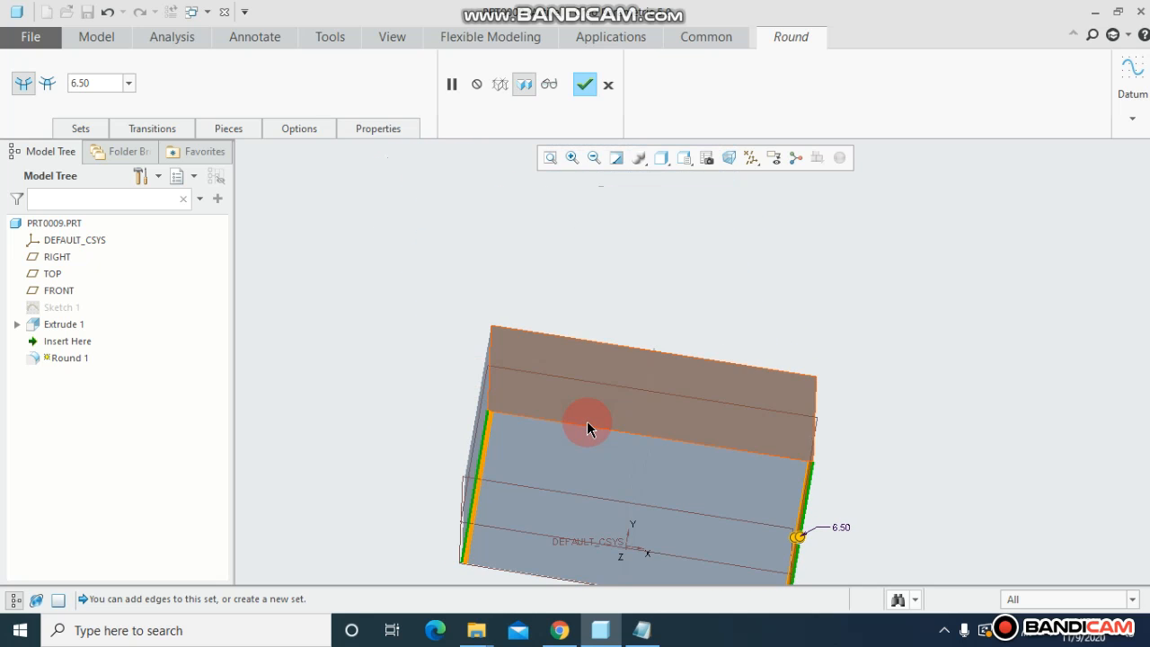
ctrl+click(587, 424)
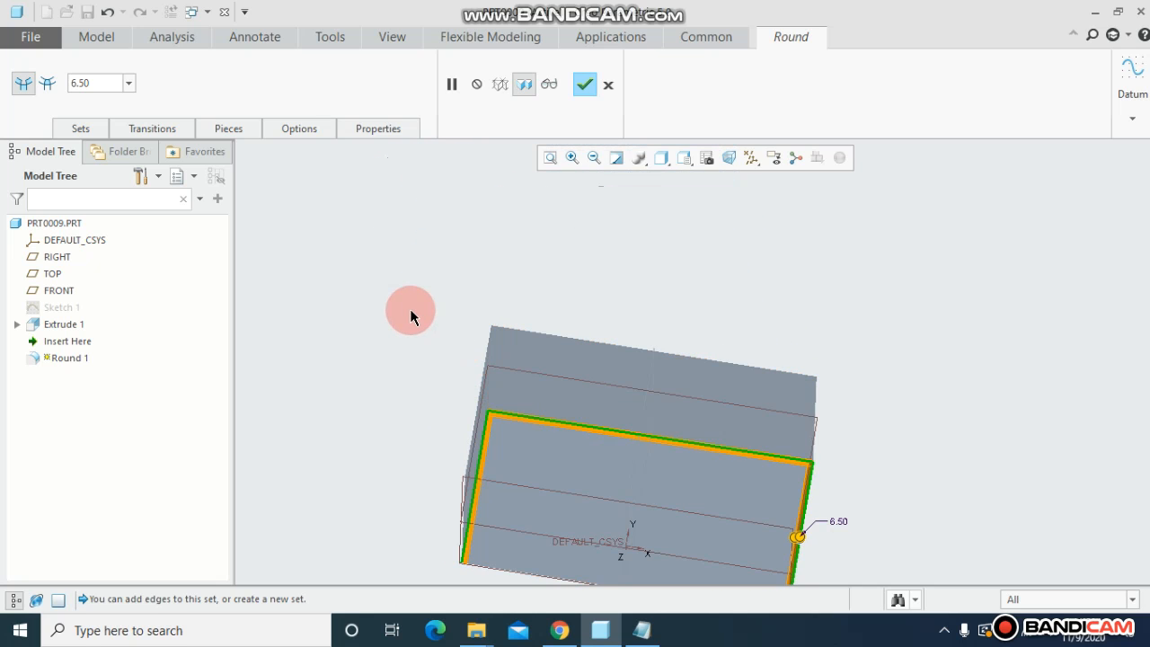
middle_drag(411, 313, 763, 511)
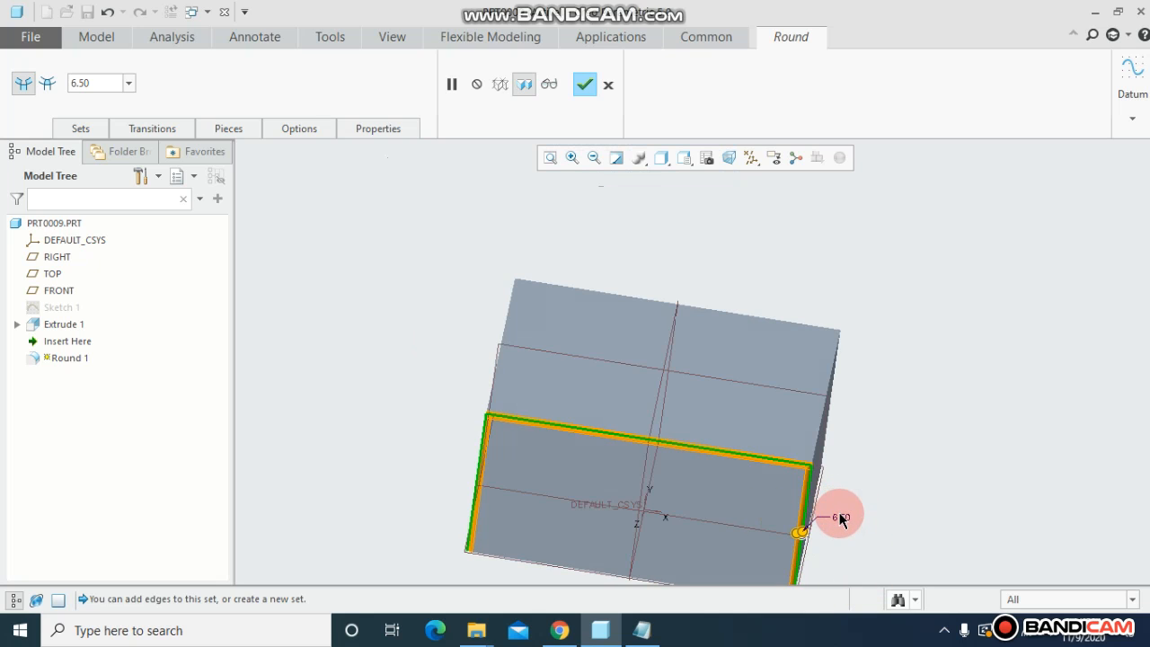
Keep the Round command open and set the round radius to 12
key(Escape)
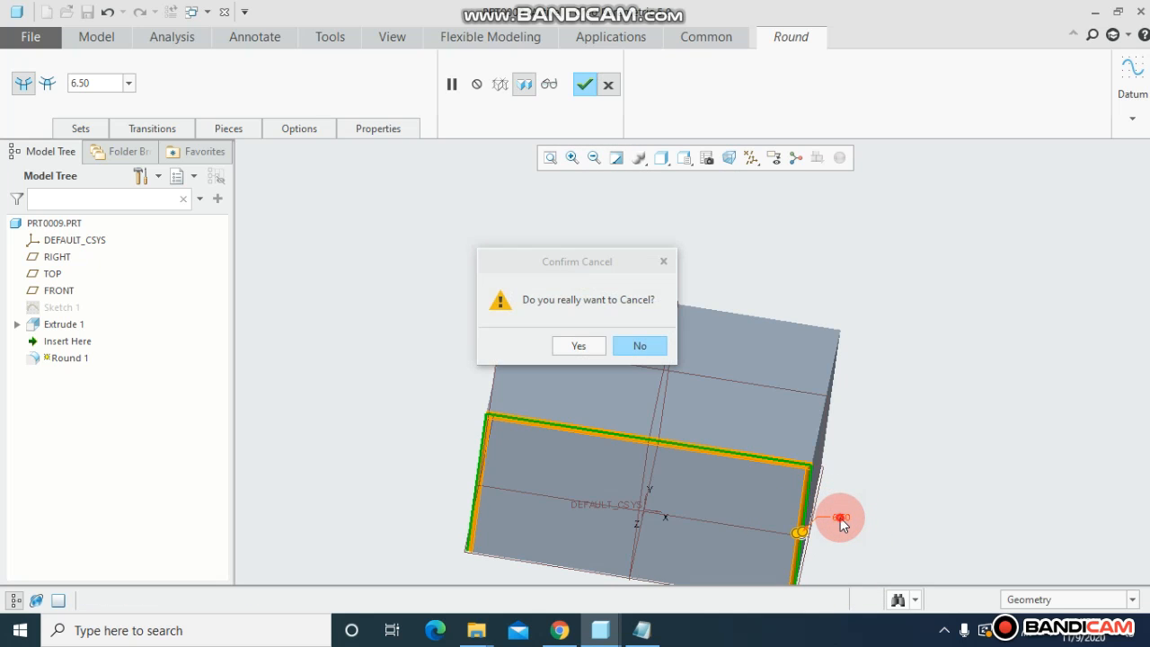
click(640, 348)
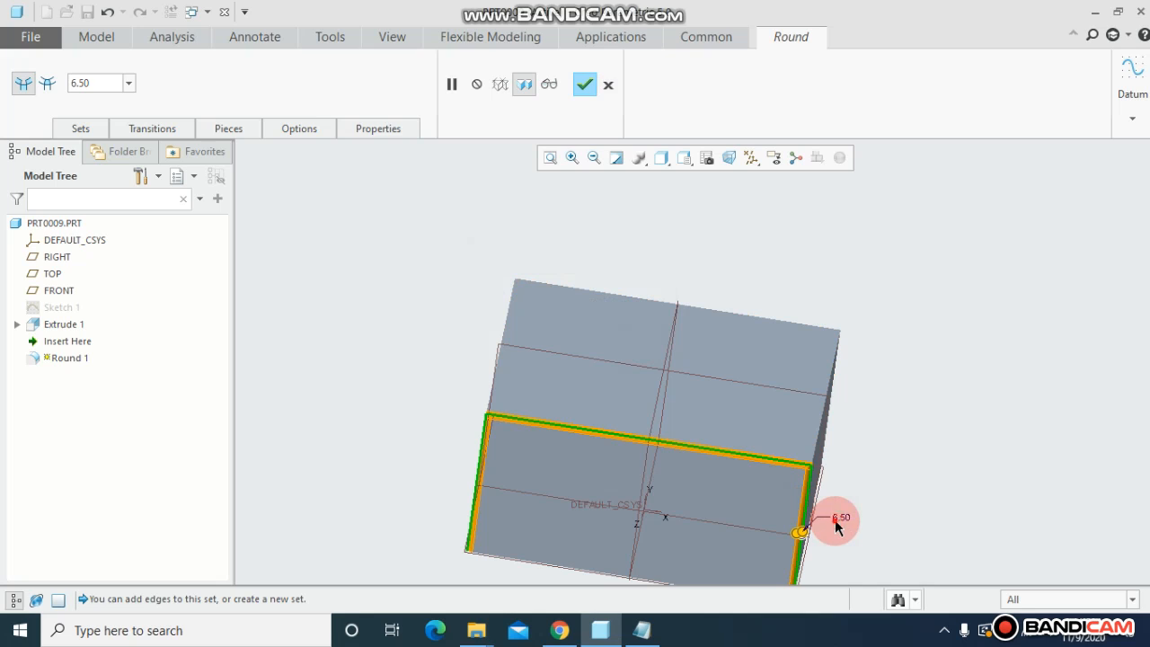
click(841, 518)
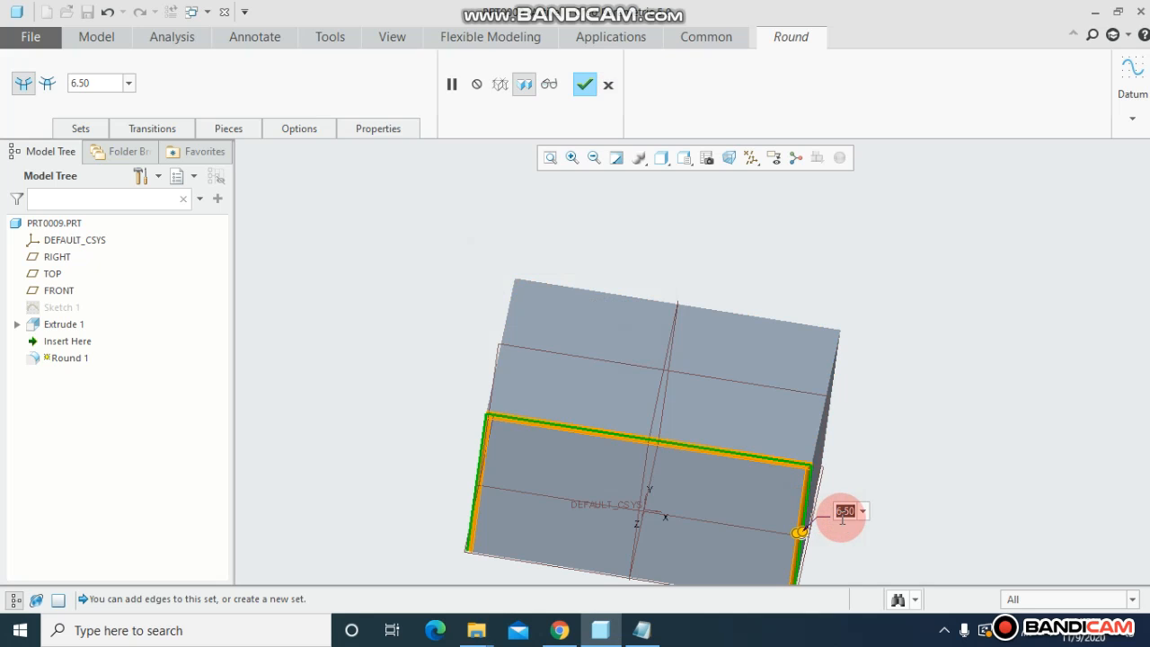
text(12)
key(Return)
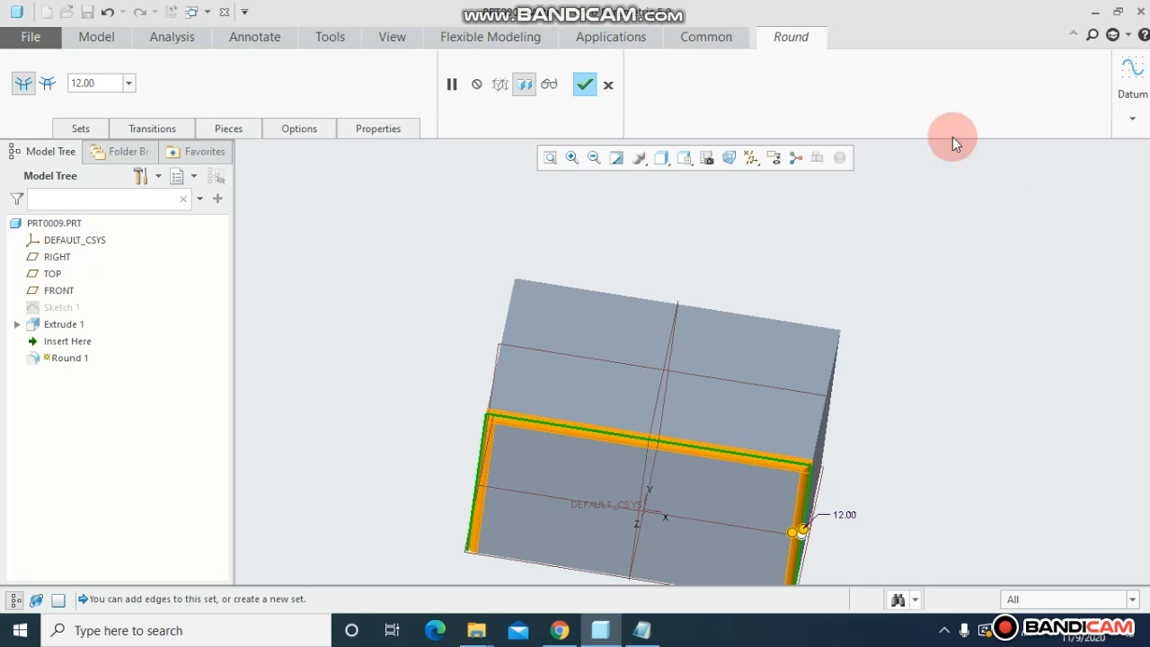
Set the round radius to 23 and complete the round on the three front edges
click(108, 80)
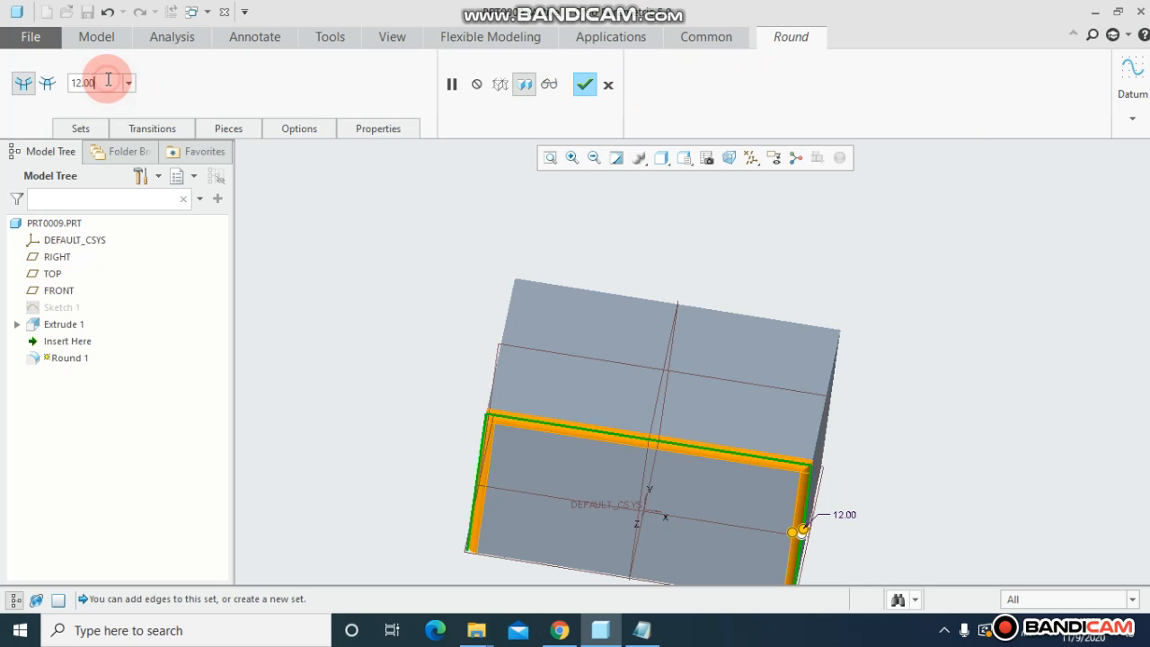
text(23)
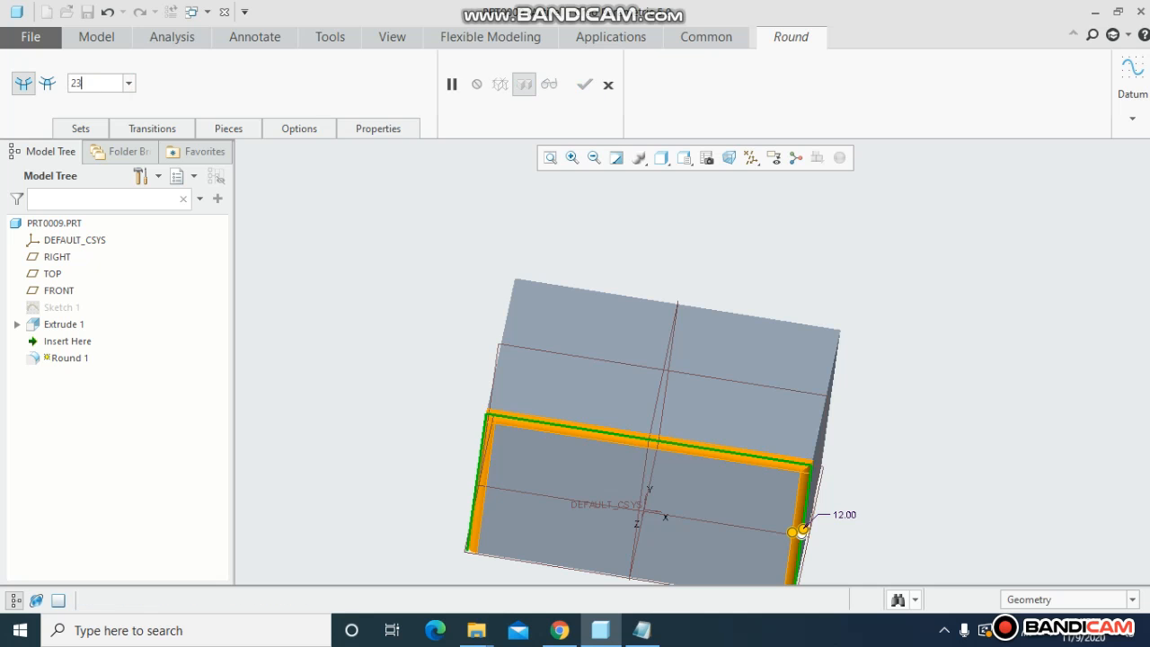
key(Return)
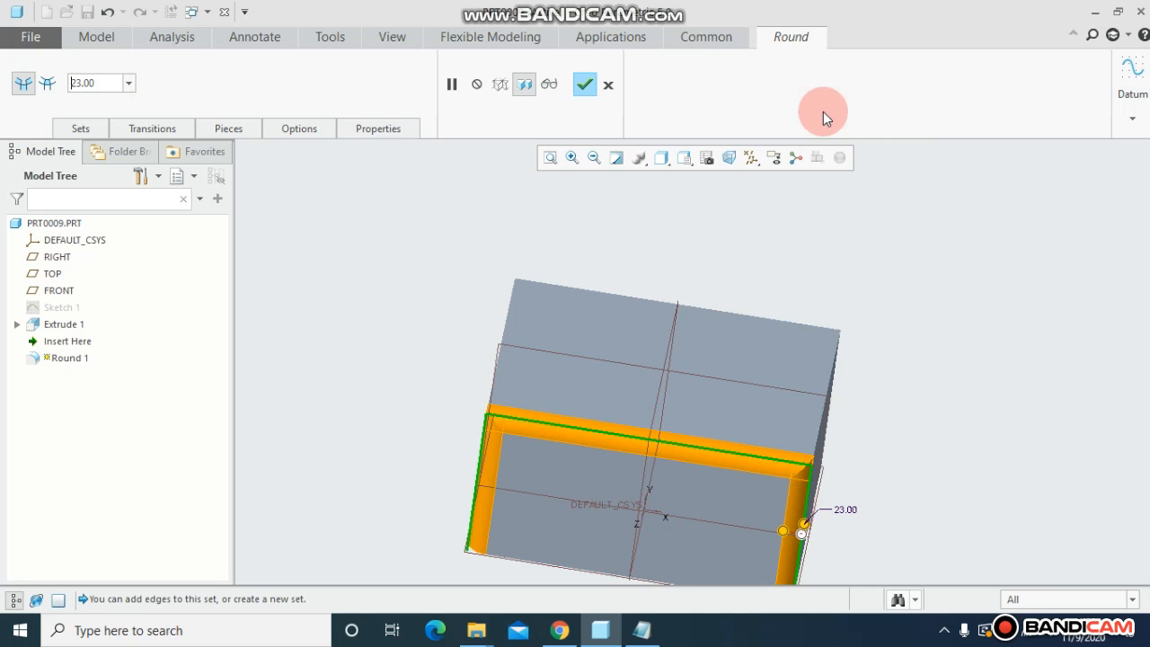
click(585, 84)
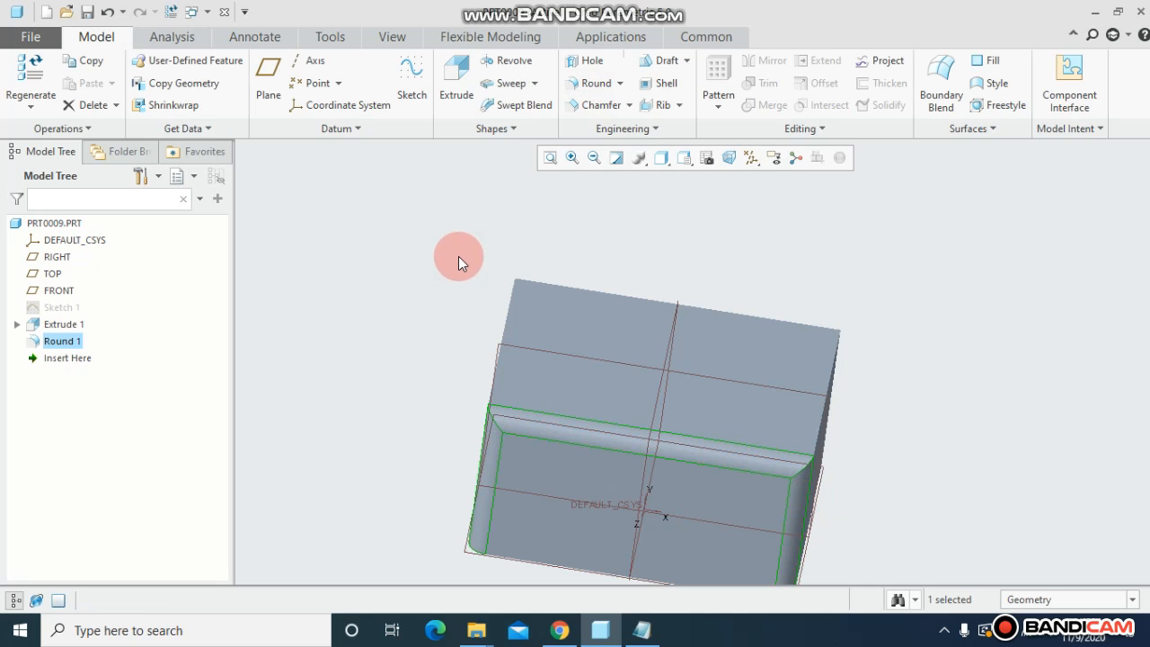
mouse_move(458, 260)
middle_down()
mouse_move(457, 249)
mouse_move(455, 259)
middle_up()
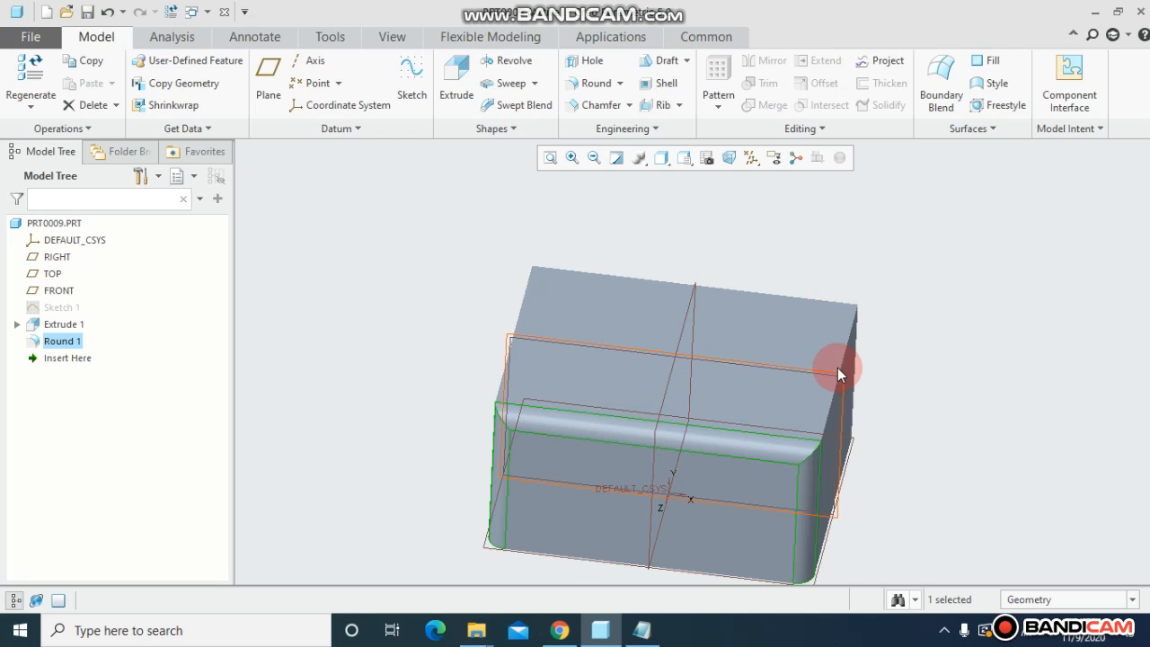
Undo the round on the block's three front edges
click(620, 83)
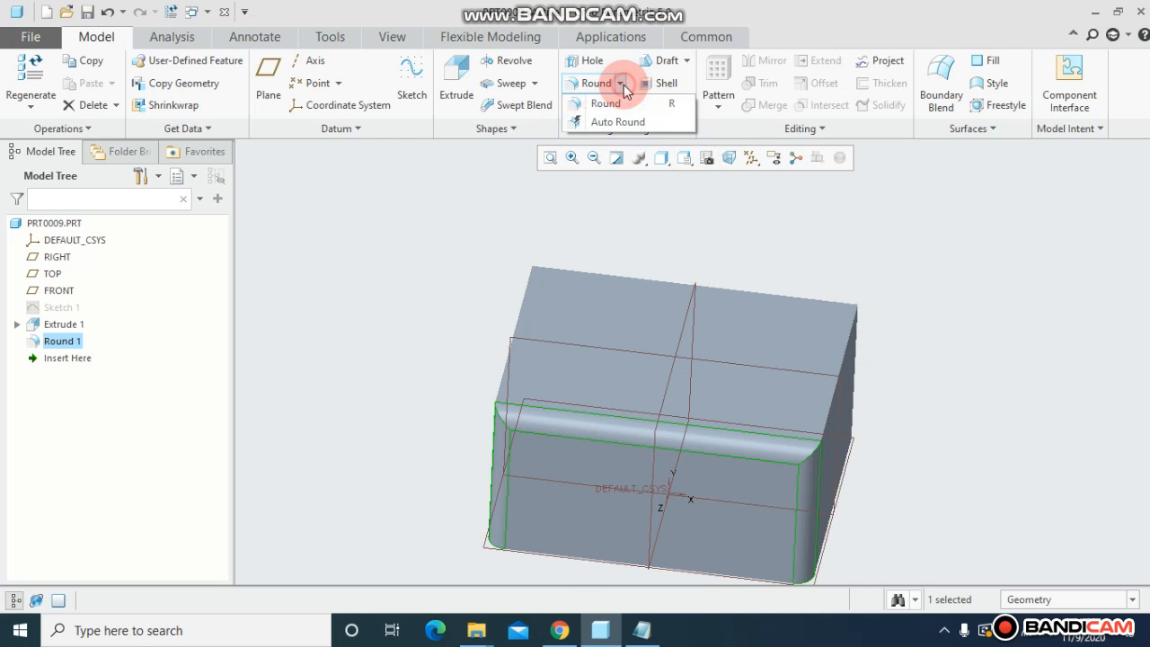
click(615, 123)
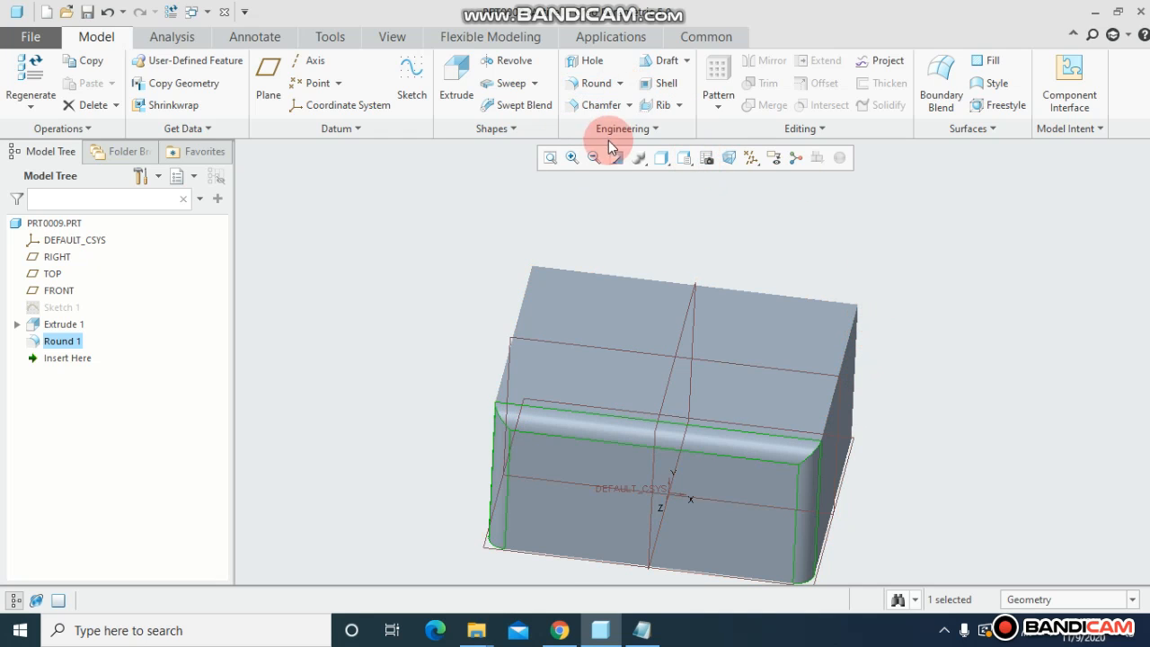
click(621, 88)
click(622, 90)
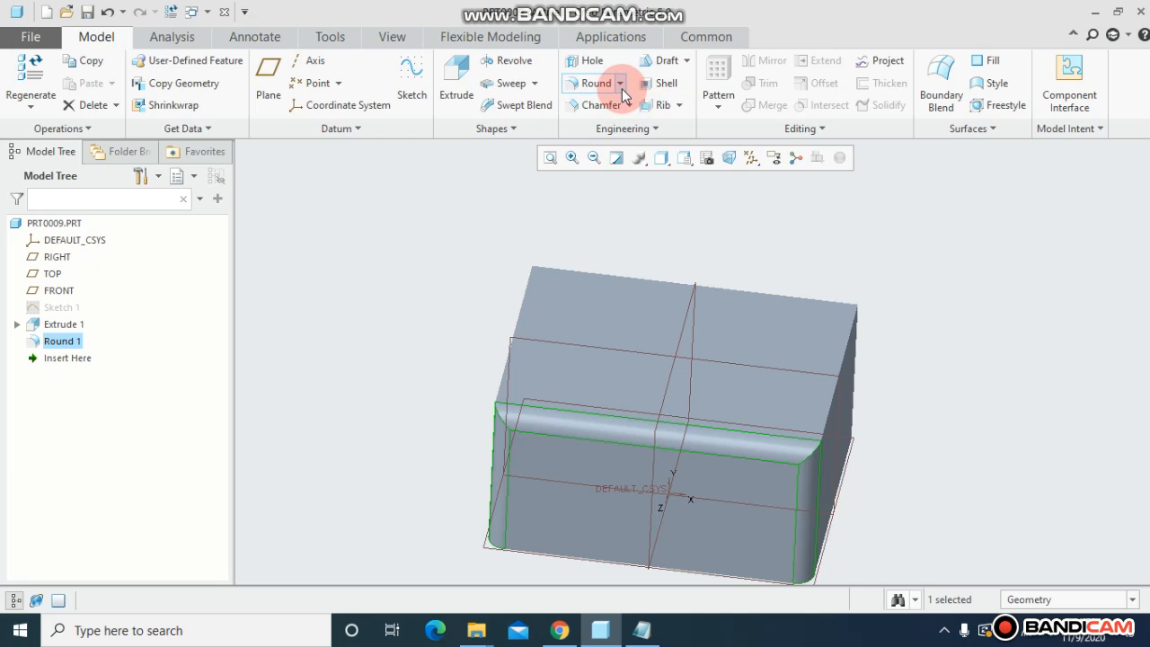
key(ctrl+z)
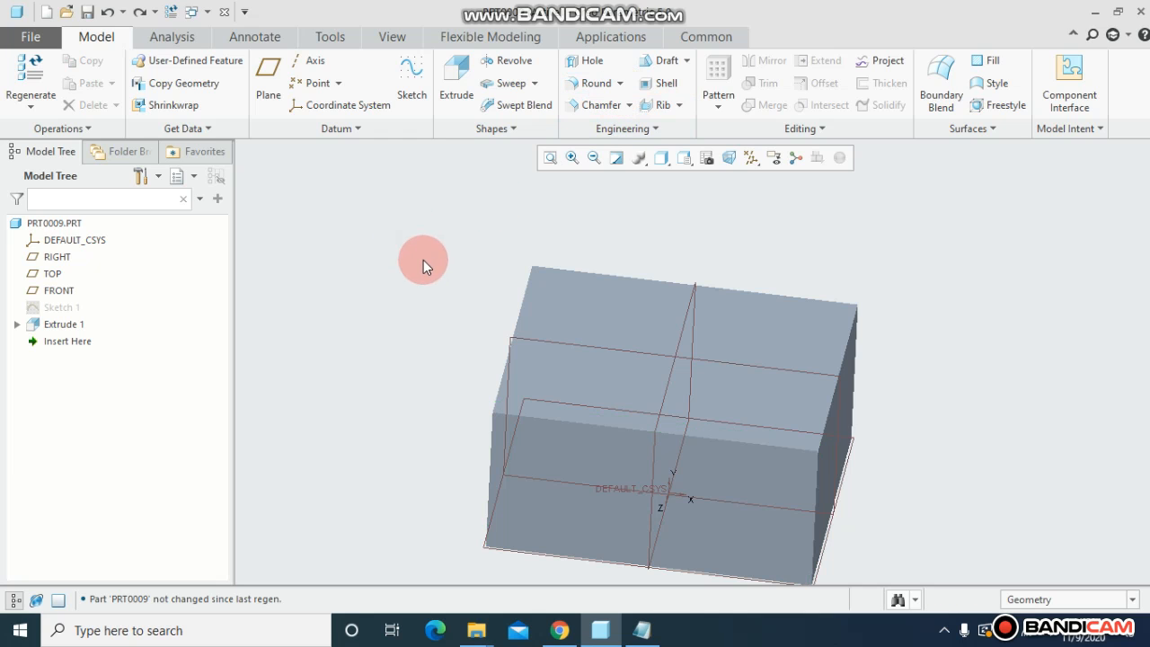
Start an Auto Round and exclude the front face's top, left and bottom edges from it
mouse_move(424, 260)
middle_down()
mouse_move(418, 290)
mouse_move(413, 264)
mouse_move(432, 247)
middle_up()
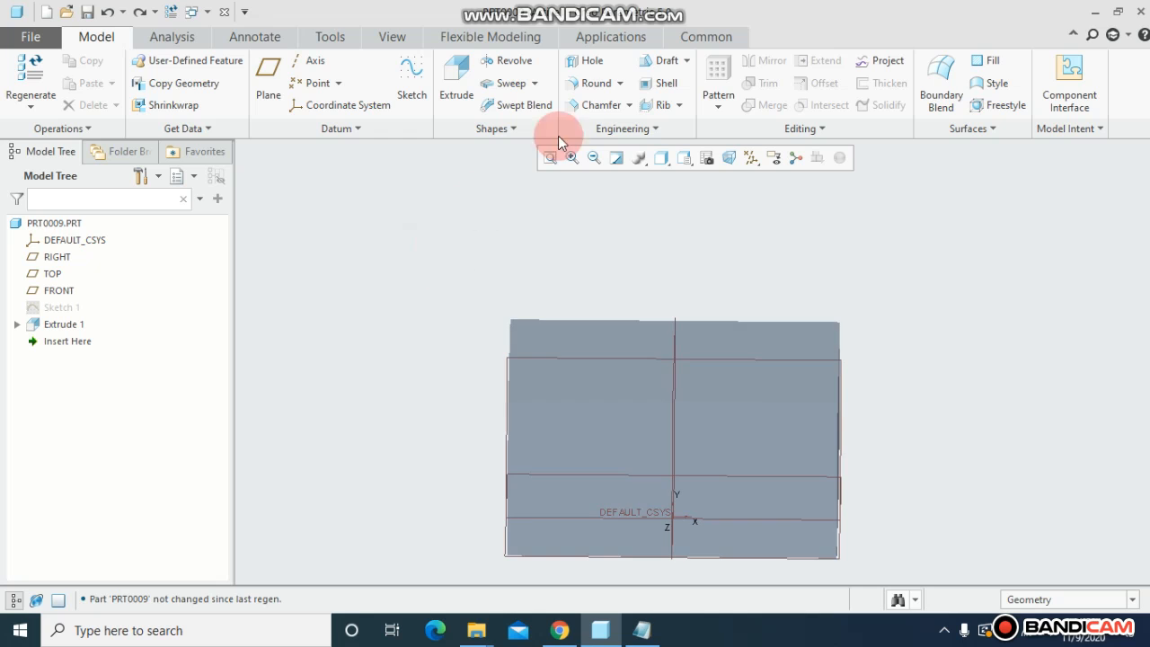
click(618, 86)
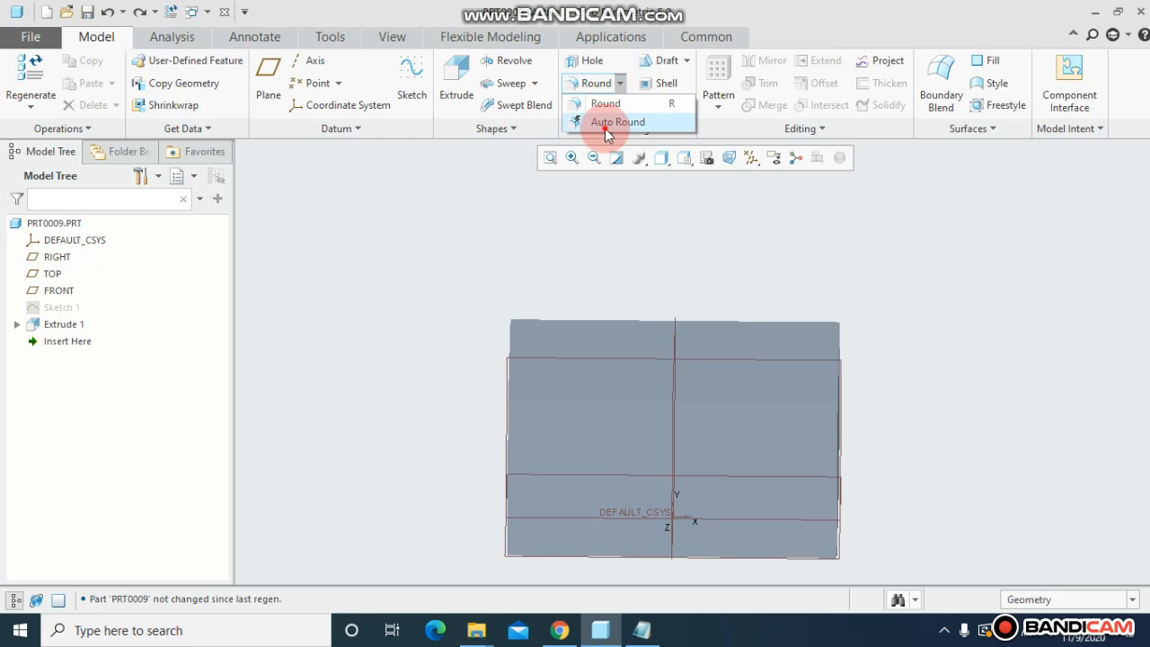
click(606, 120)
middle_drag(512, 412, 463, 409)
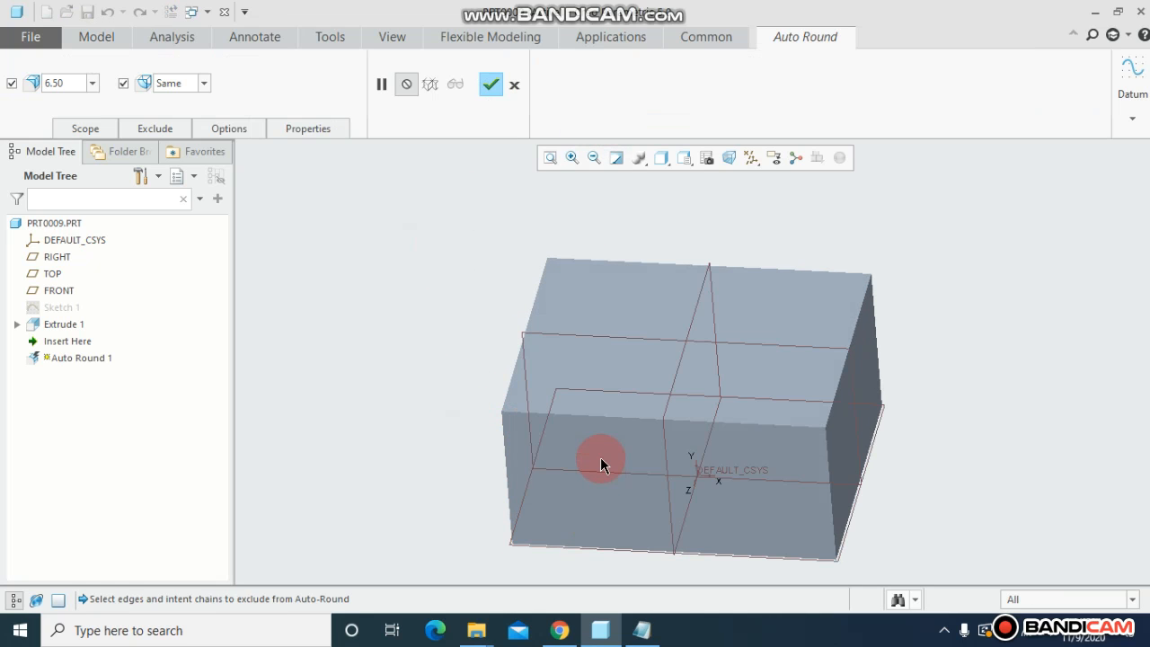
click(608, 418)
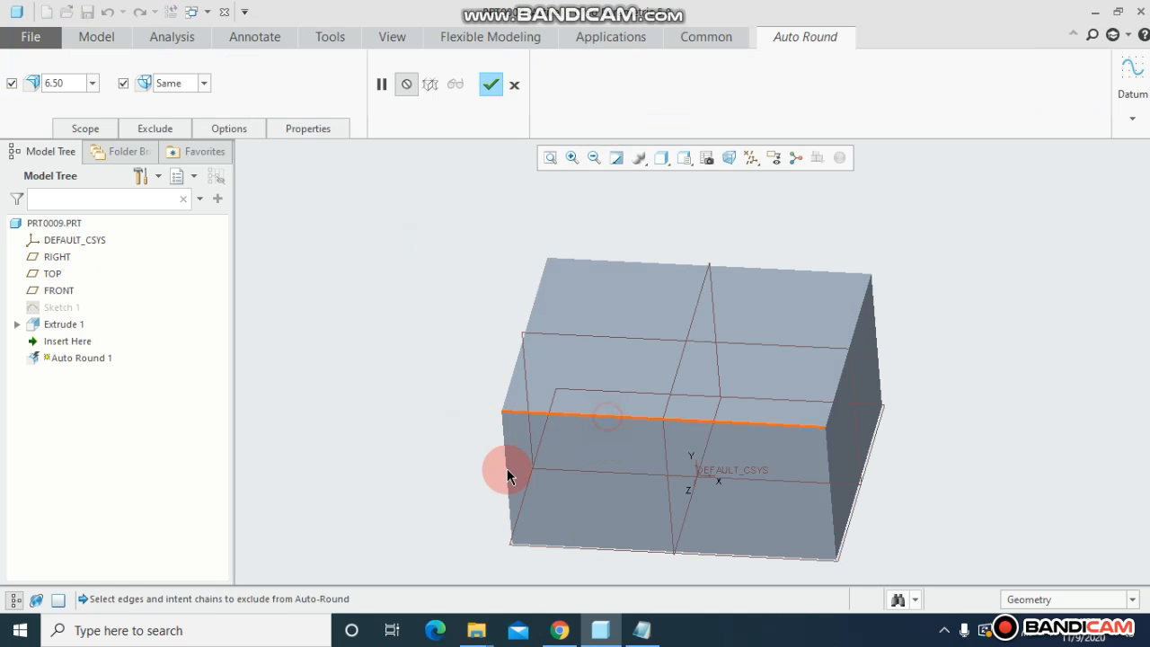
ctrl+click(506, 466)
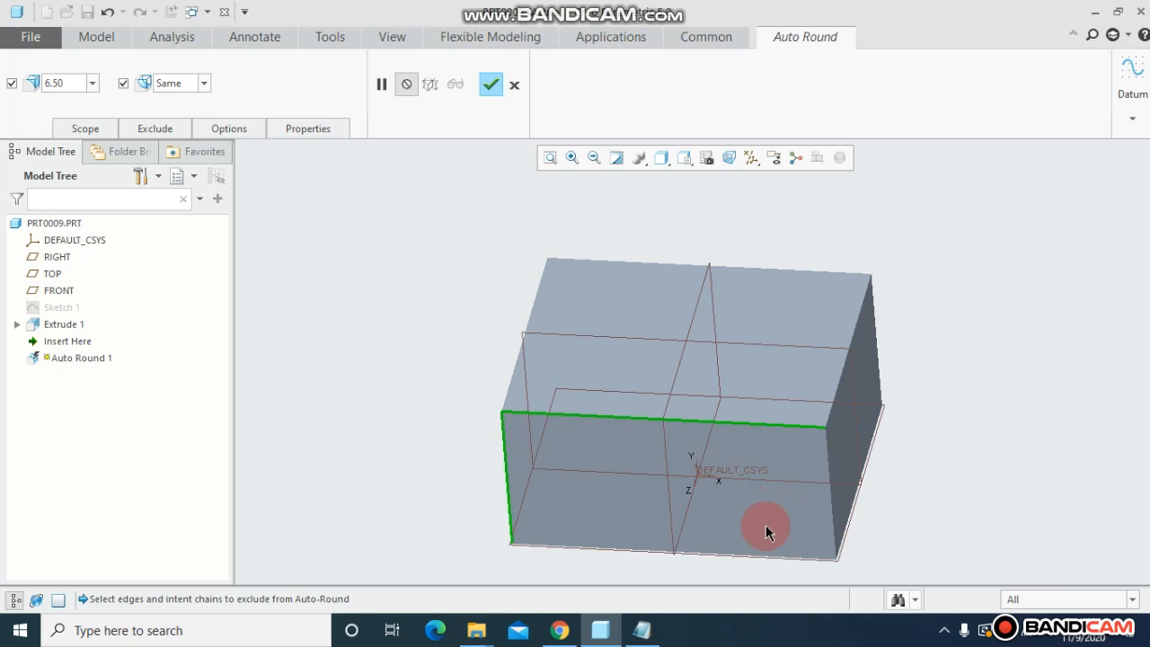
ctrl+click(755, 555)
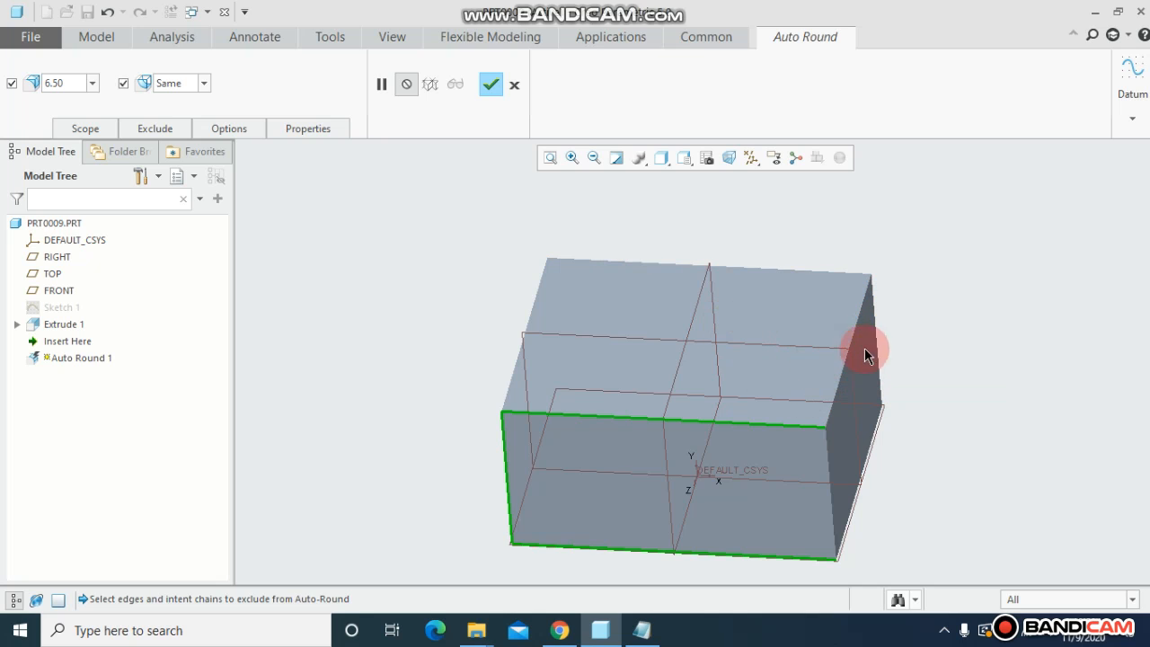
Set the Auto Round radius to 12 and complete the feature on the remaining edges
click(66, 82)
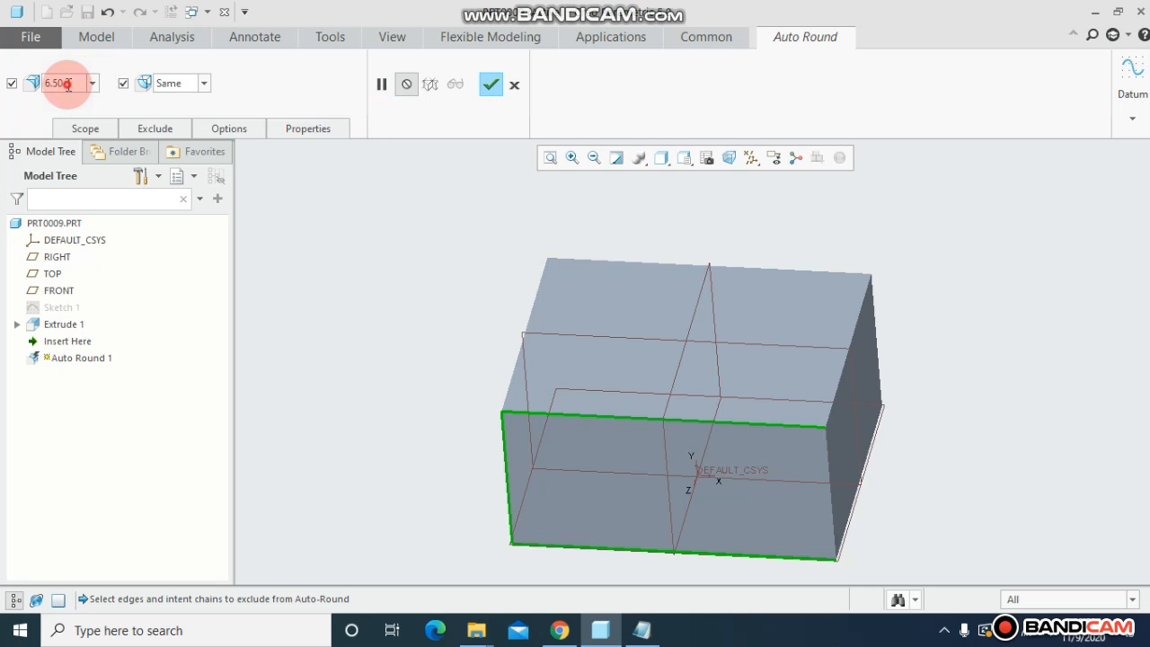
text(12)
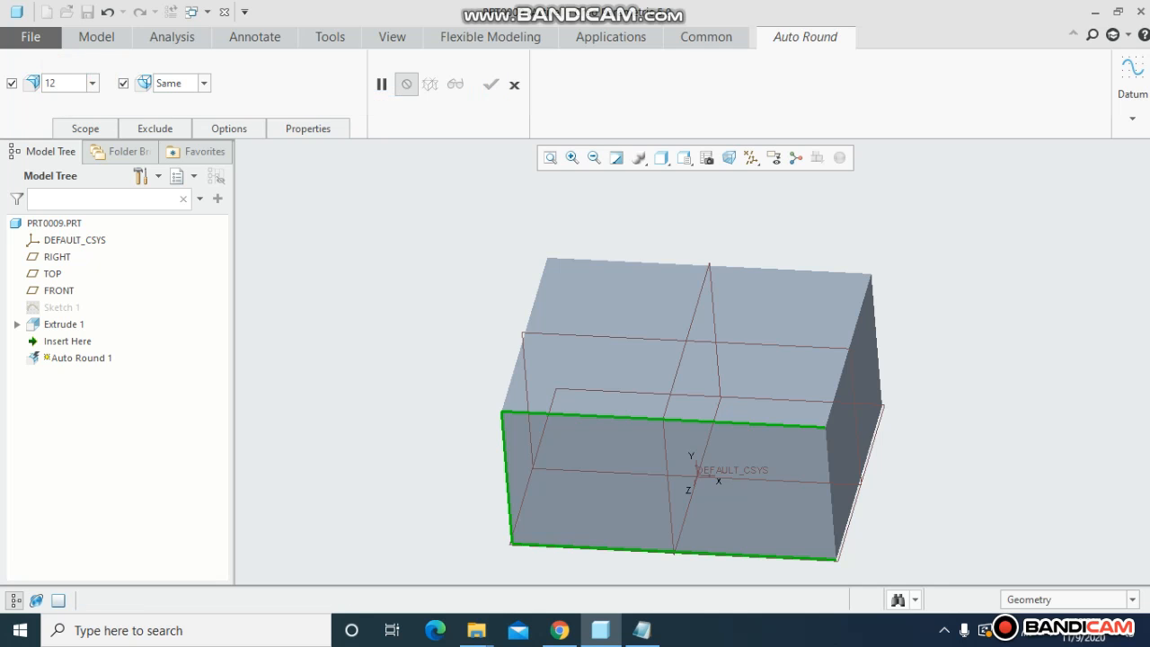
key(Return)
click(490, 84)
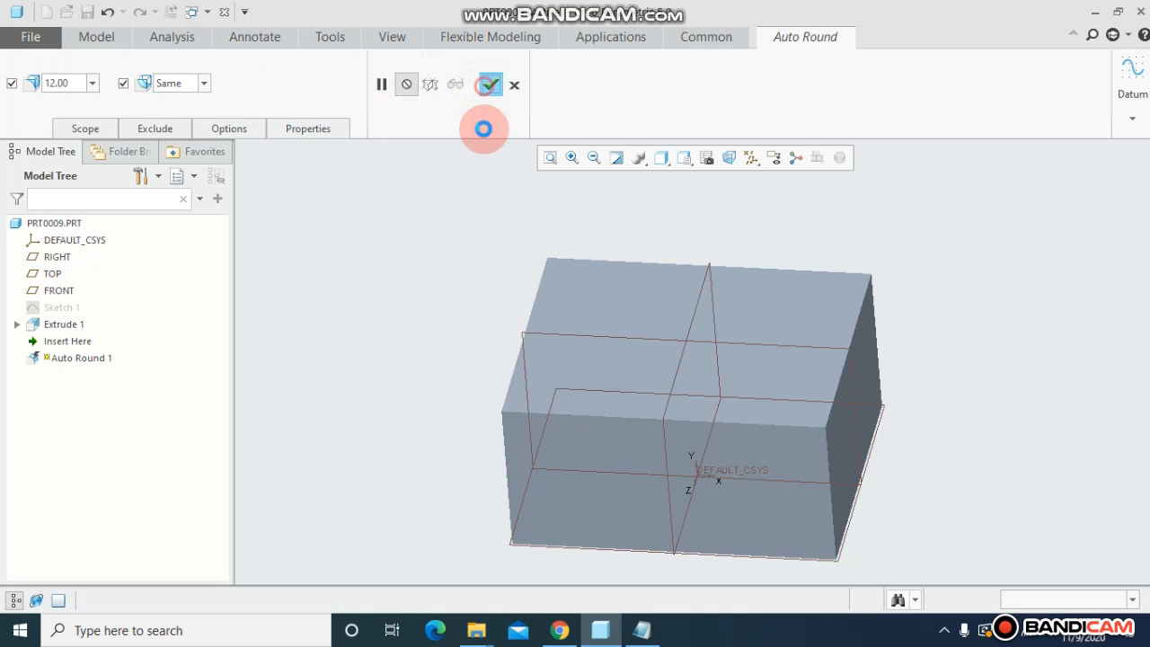
middle_drag(446, 269, 386, 259)
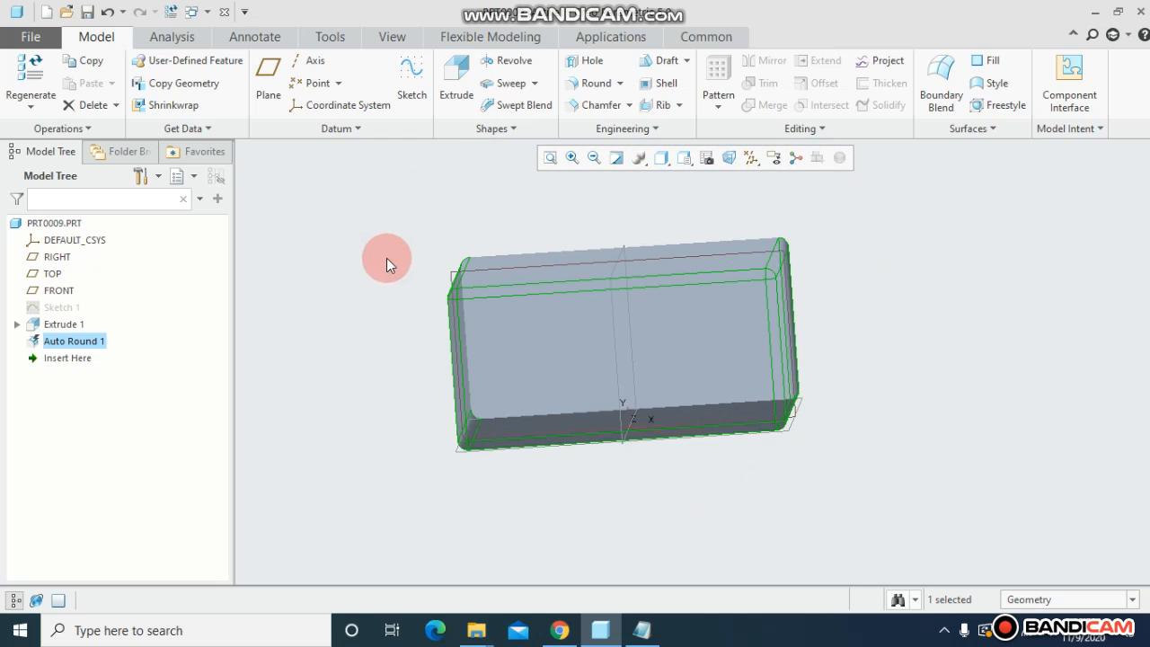
Undo the Auto Round on the block
click(620, 84)
click(620, 84)
key(ctrl+z)
Start an Edge Chamfer and select all four edges of the block's top face
mouse_move(358, 266)
middle_down()
mouse_move(360, 282)
mouse_move(360, 267)
middle_up()
middle_drag(535, 255, 527, 308)
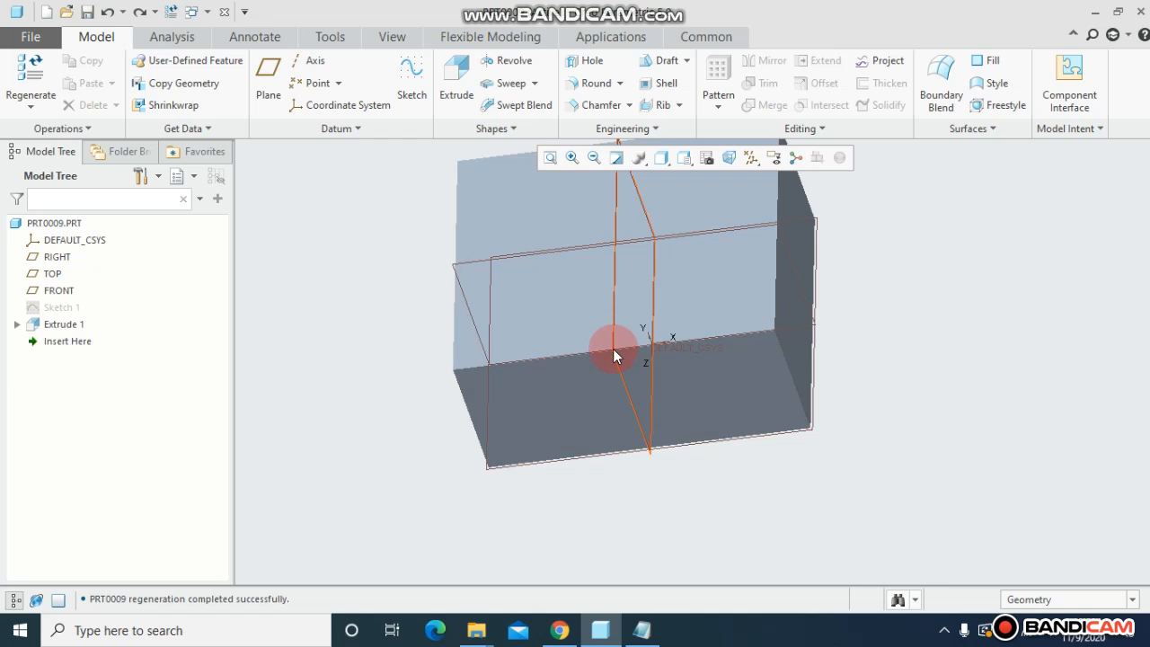
click(596, 107)
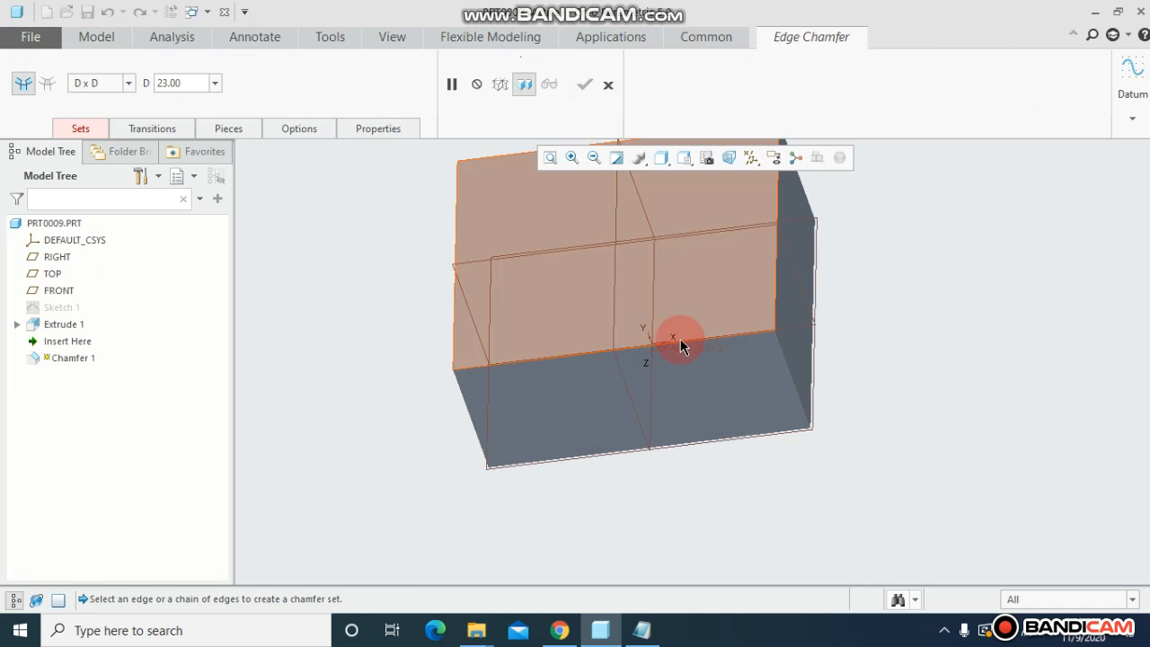
click(743, 334)
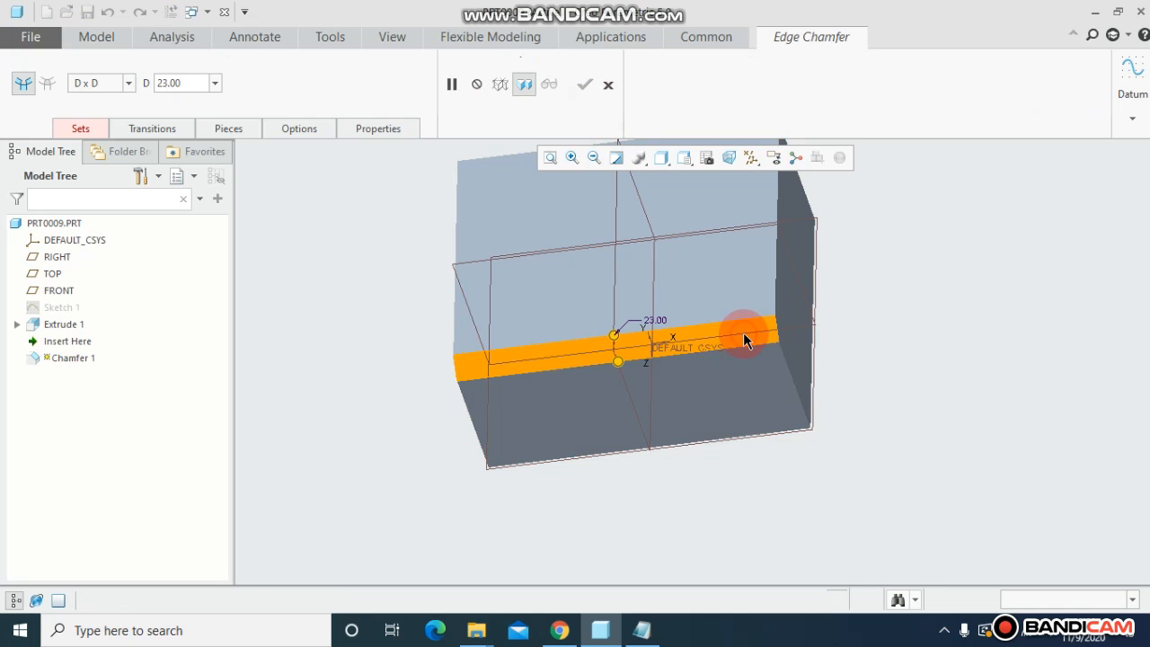
ctrl+click(779, 275)
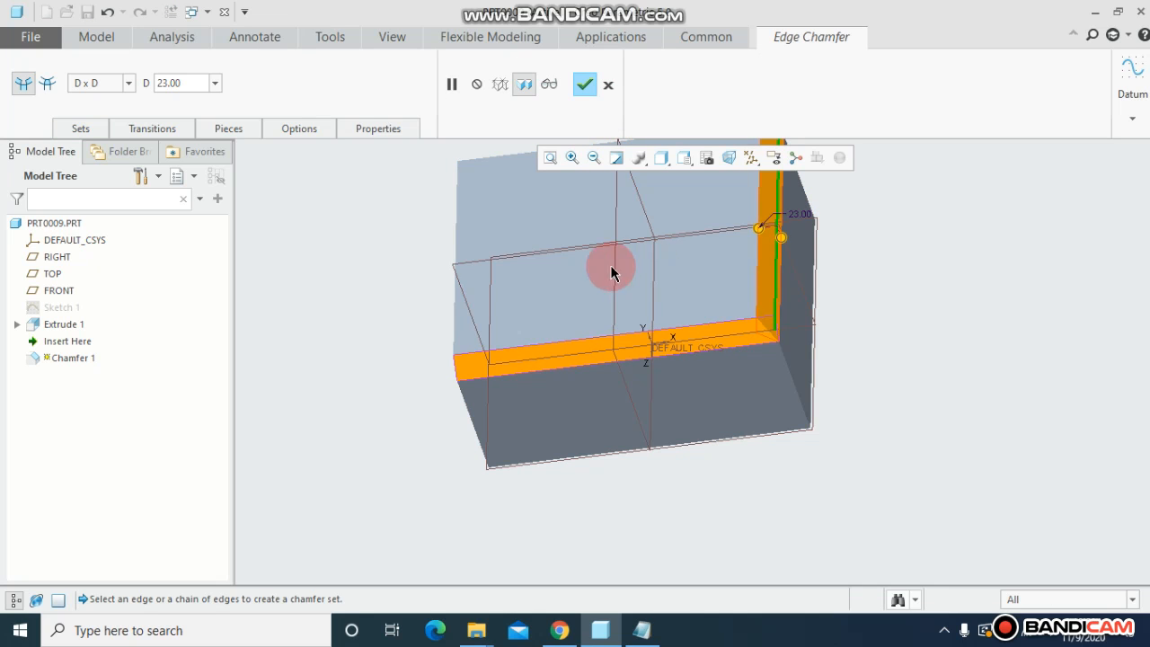
ctrl+click(456, 231)
middle_drag(380, 281, 628, 367)
ctrl+click(542, 176)
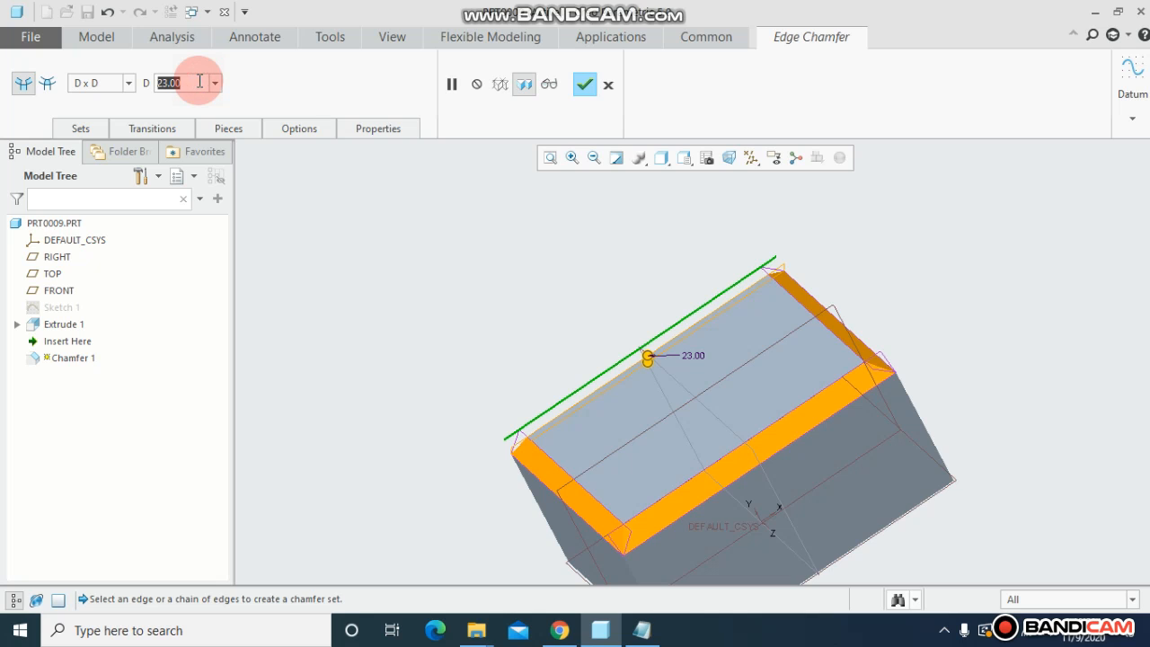
Set the D distance of the last selected edge to 12 and complete the edge chamfer
text(12)
key(Return)
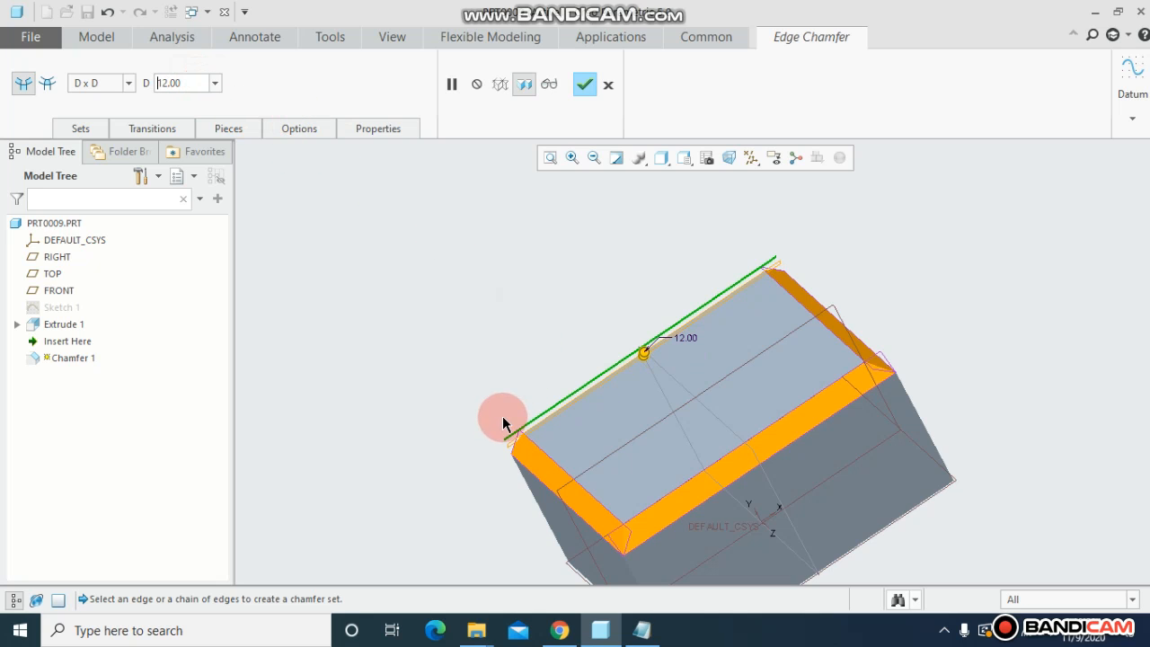
click(585, 85)
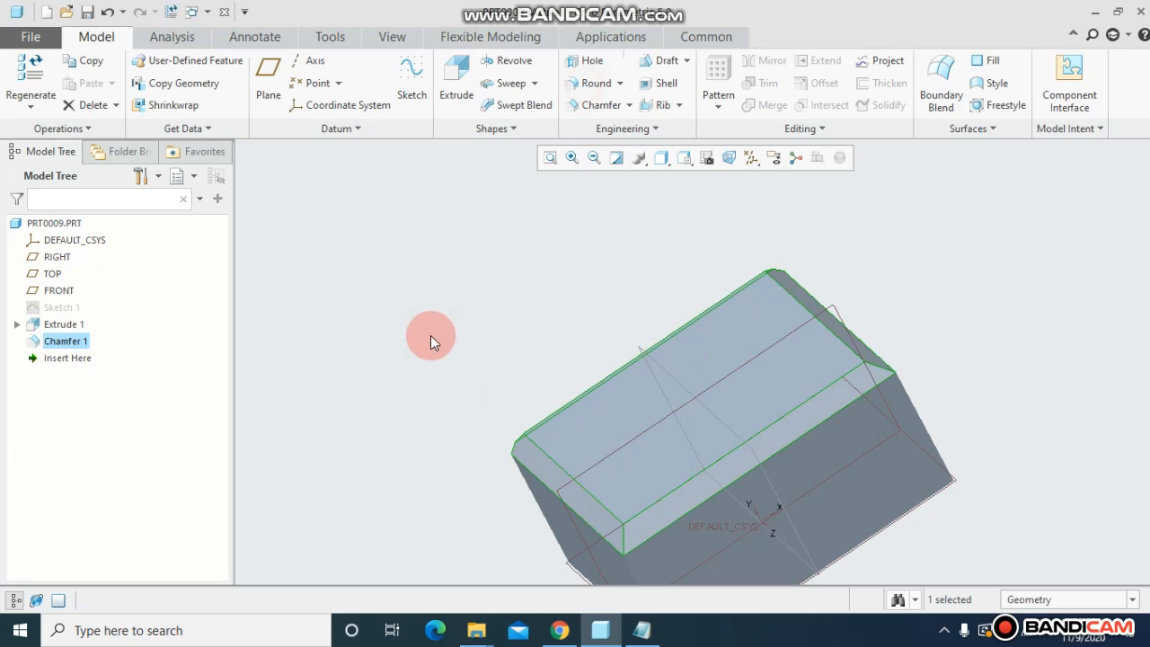
middle_drag(429, 335, 487, 309)
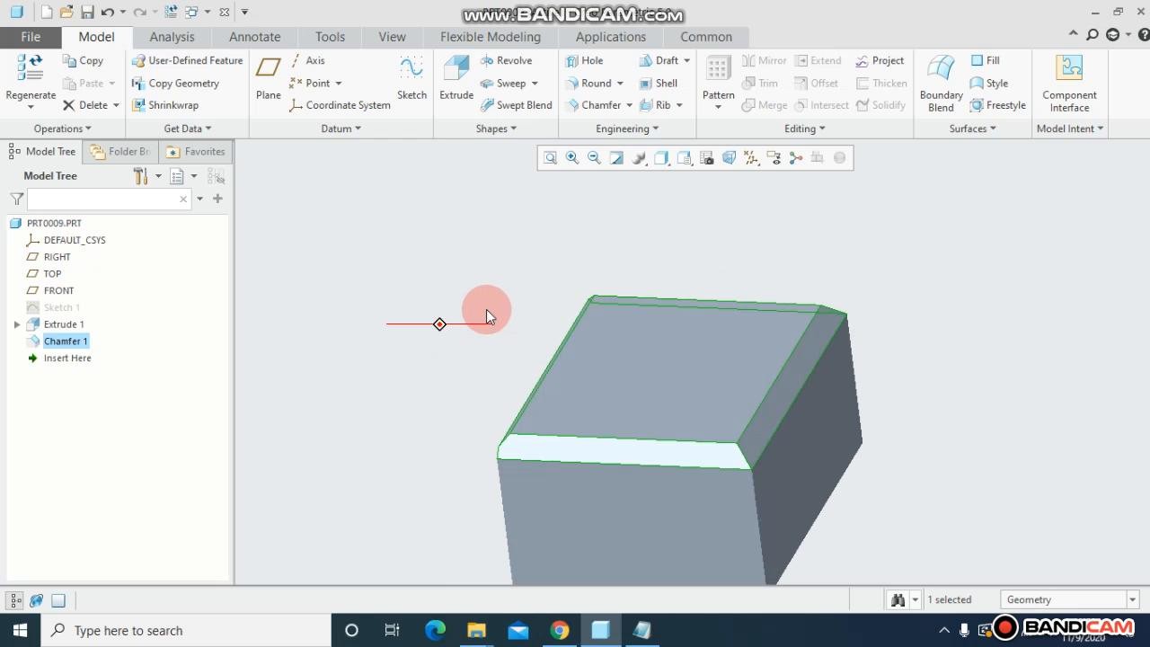
Undo the edge chamfer on the block's top face
key(ctrl+z)
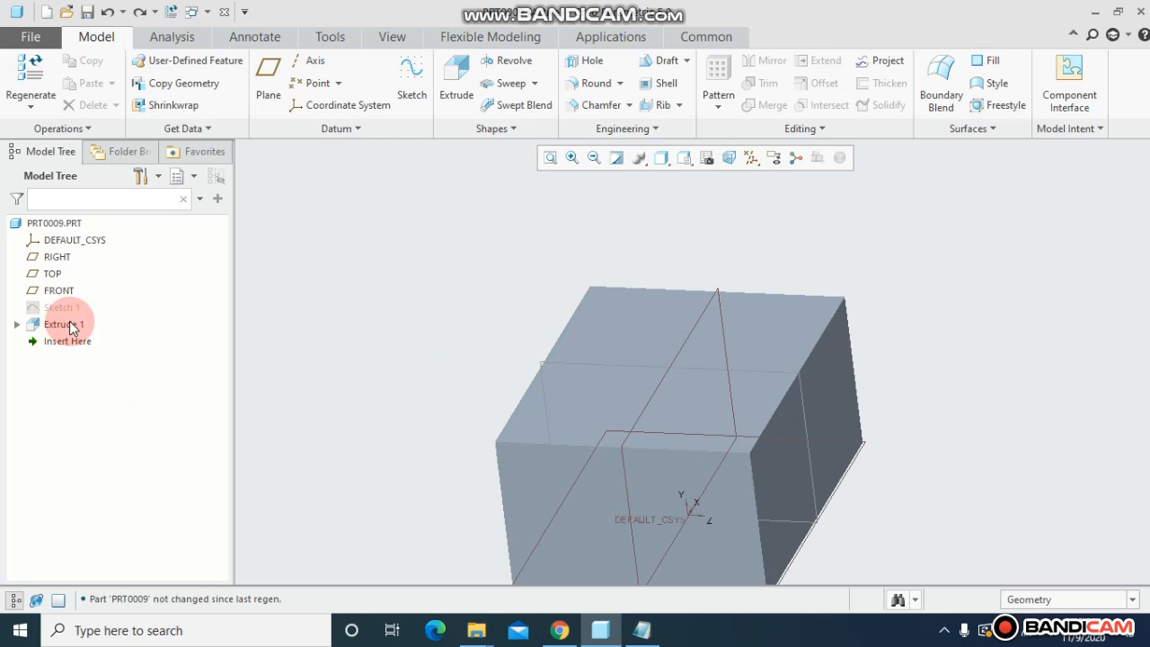
click(620, 82)
click(621, 83)
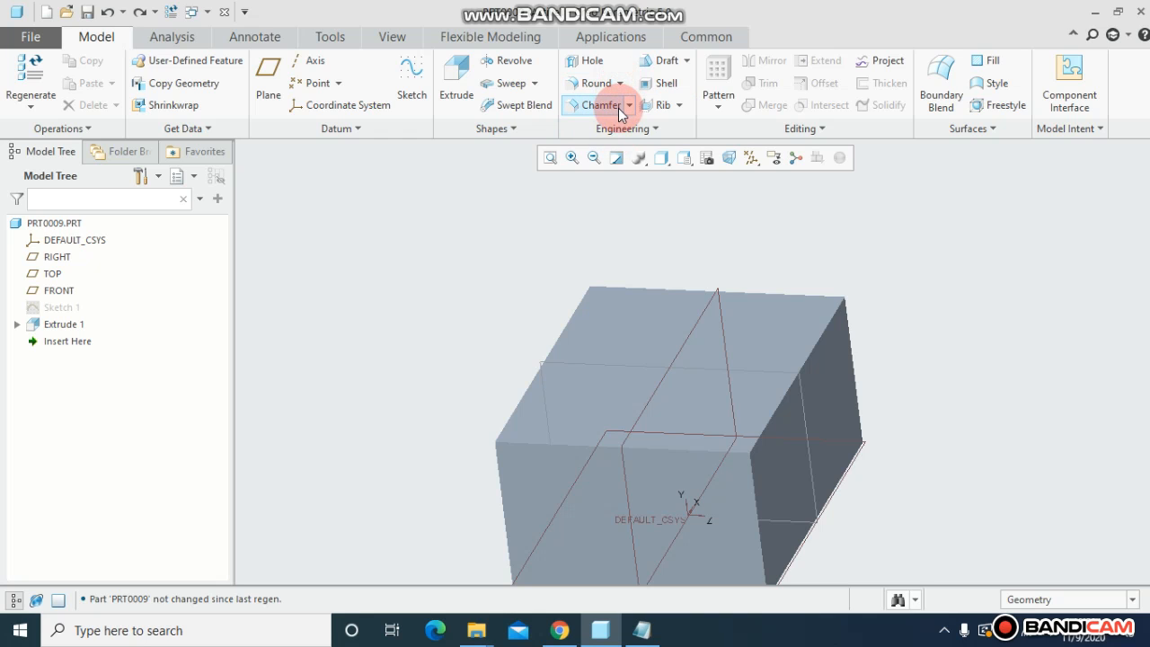
Start a D x D Edge Chamfer on the top face's front edge, set D to 23 and inspect the chamfer set
click(601, 105)
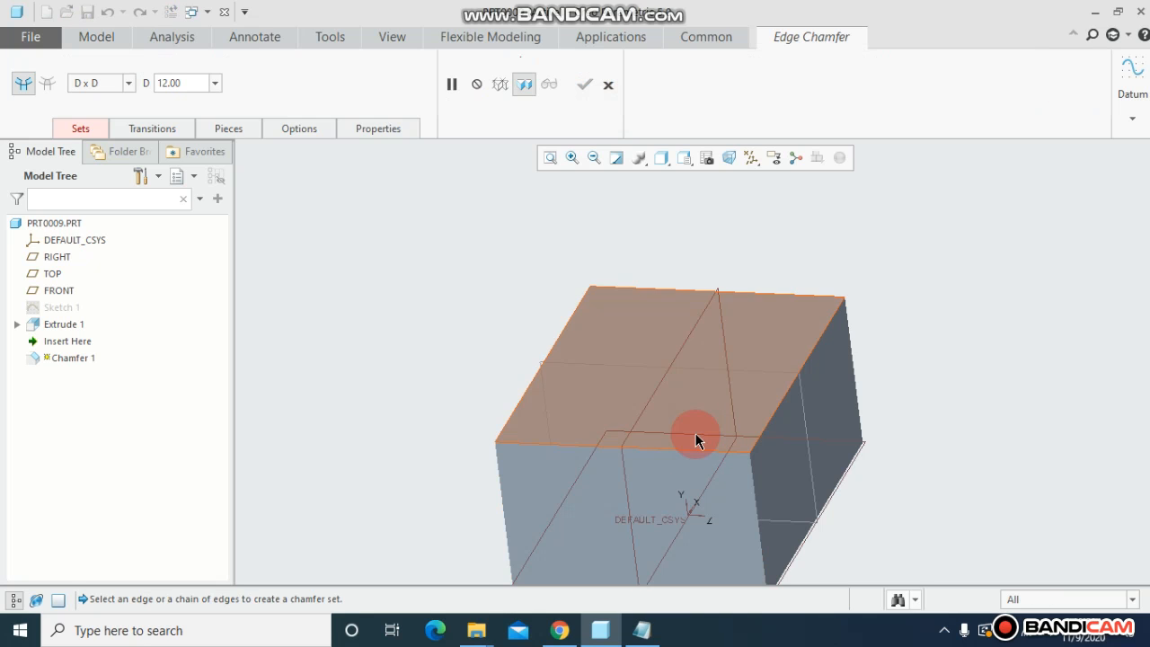
click(699, 455)
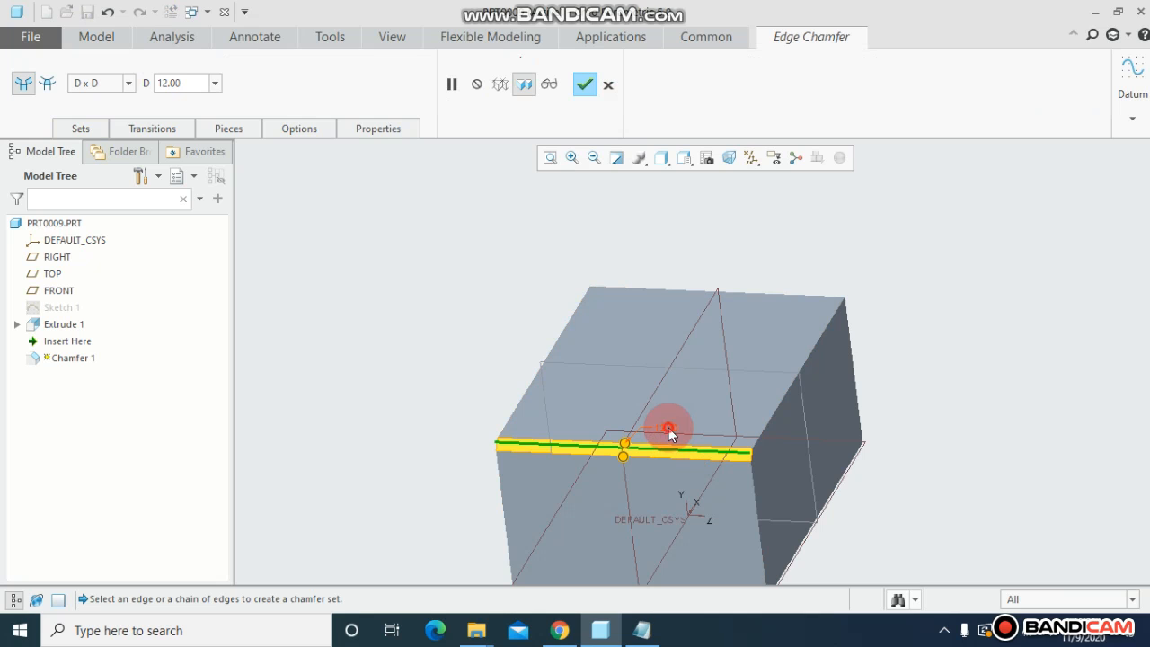
double_click(669, 429)
text(23)
click(670, 434)
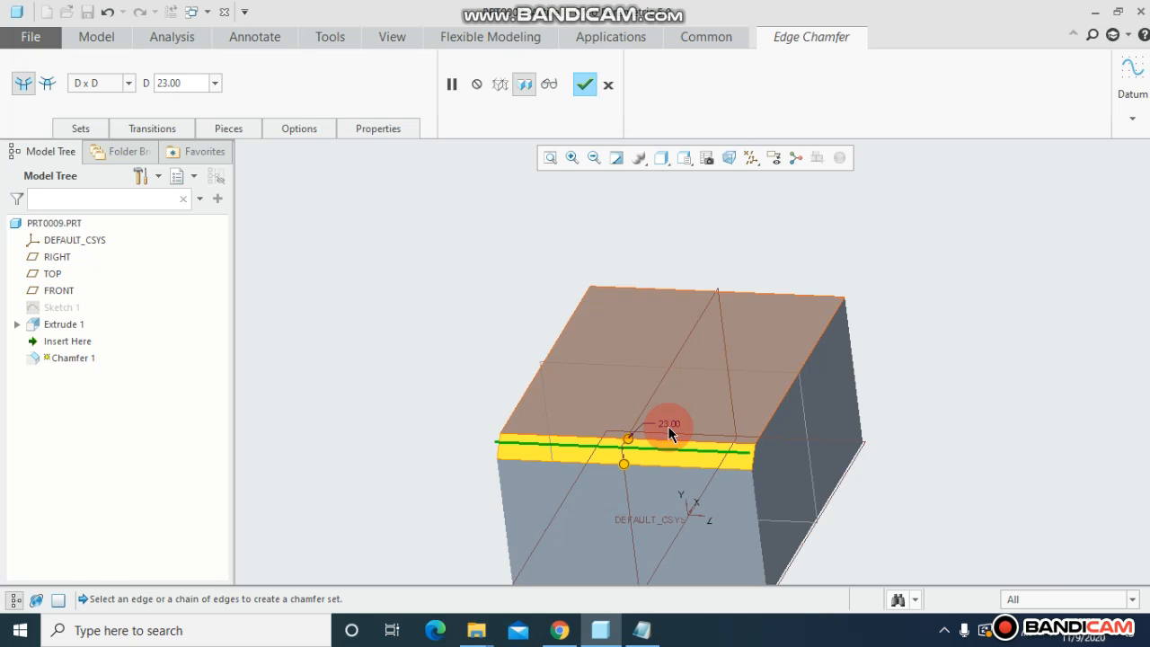
click(87, 126)
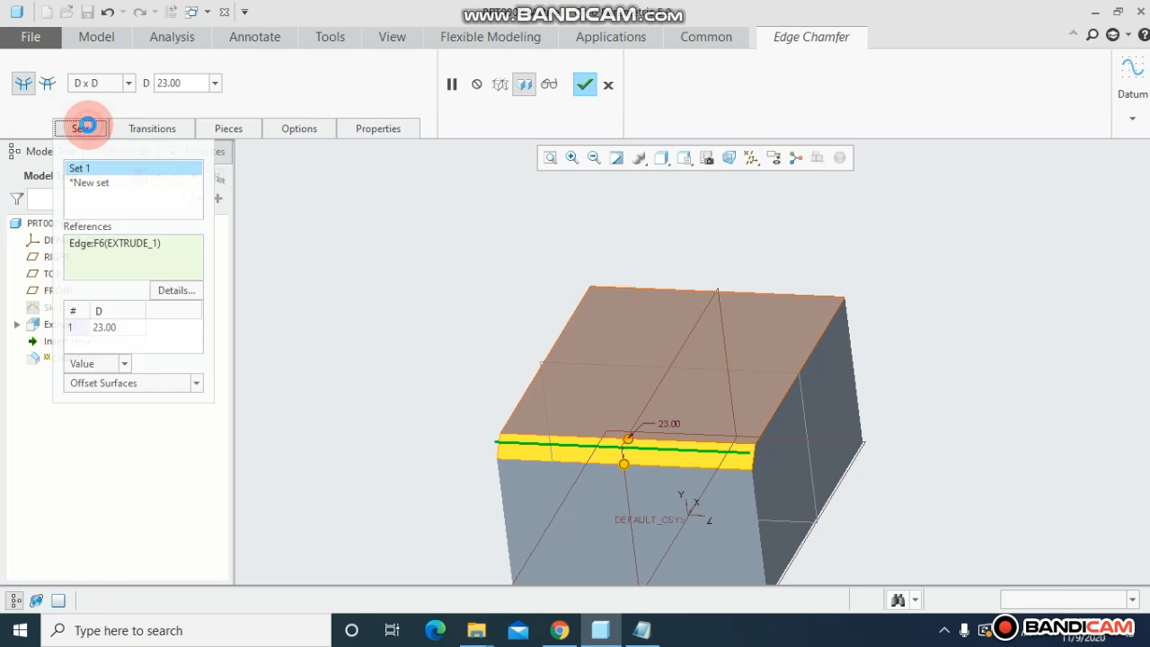
click(88, 127)
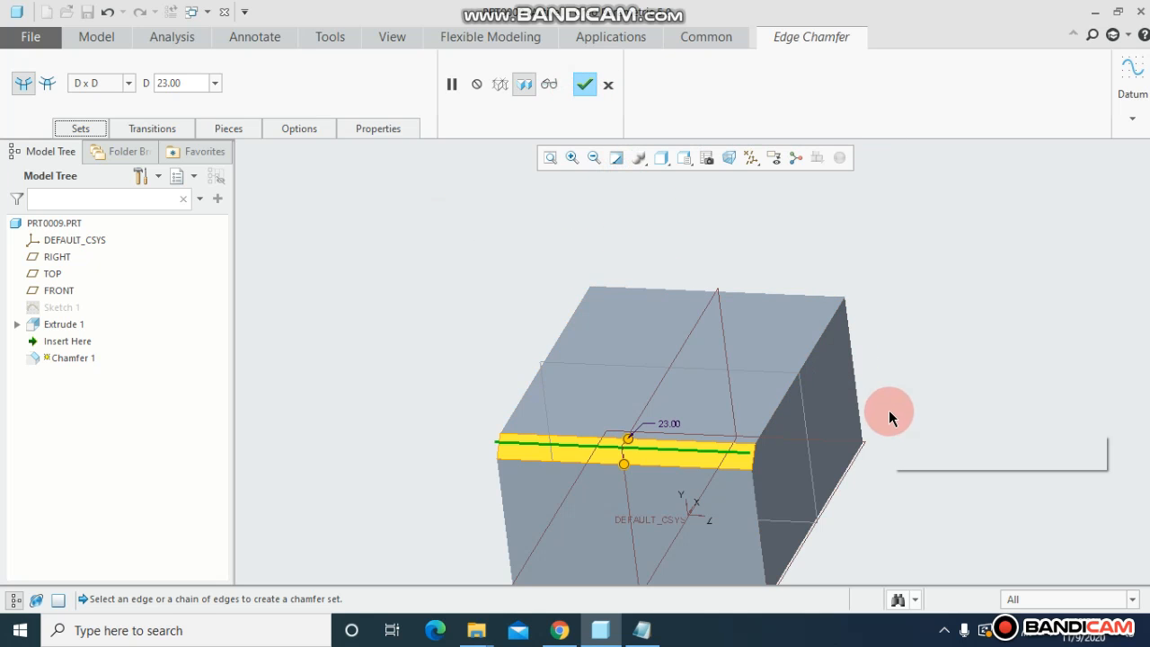
Add the other three top face edges to the same chamfer set and complete the chamfer
ctrl+click(815, 347)
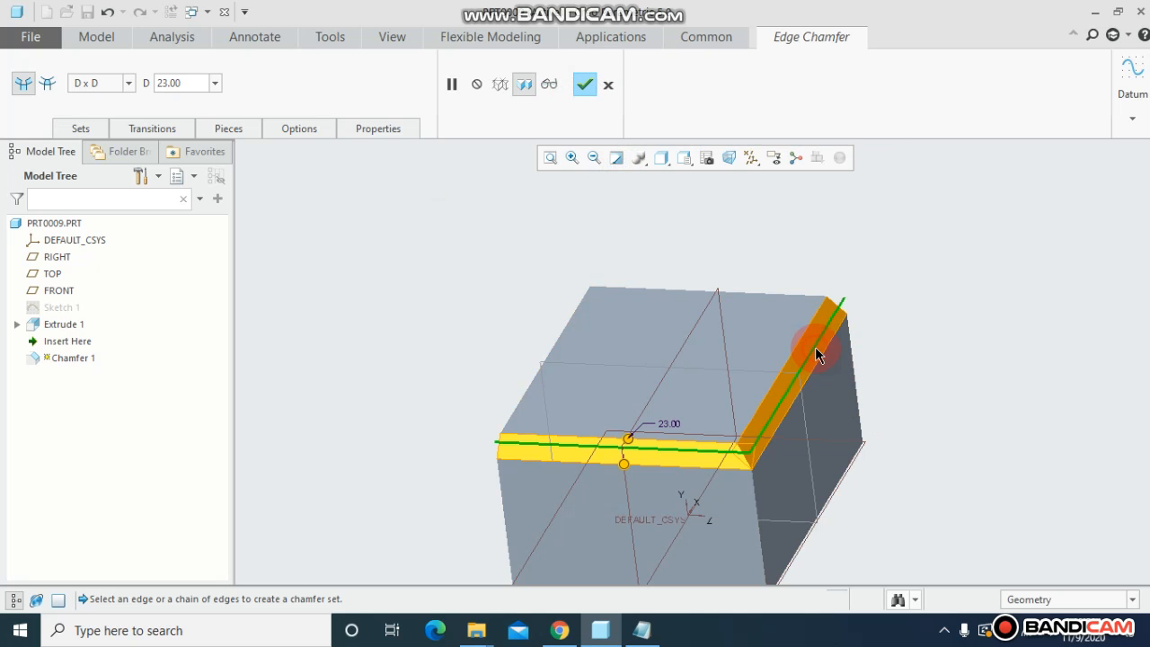
ctrl+click(780, 294)
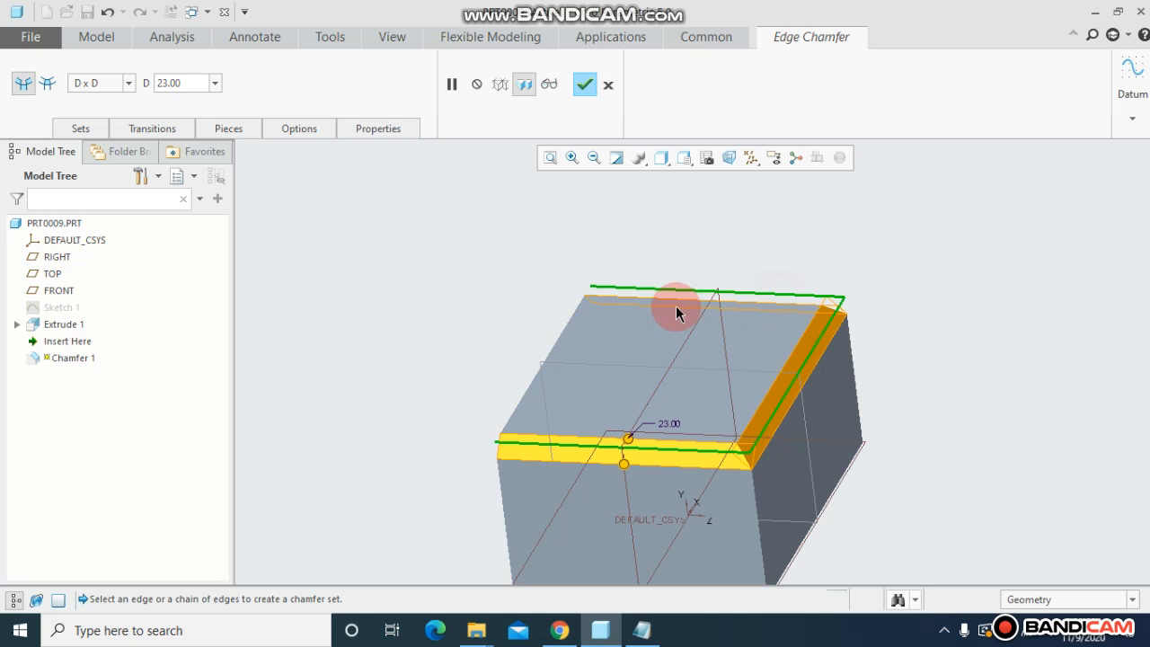
ctrl+click(553, 355)
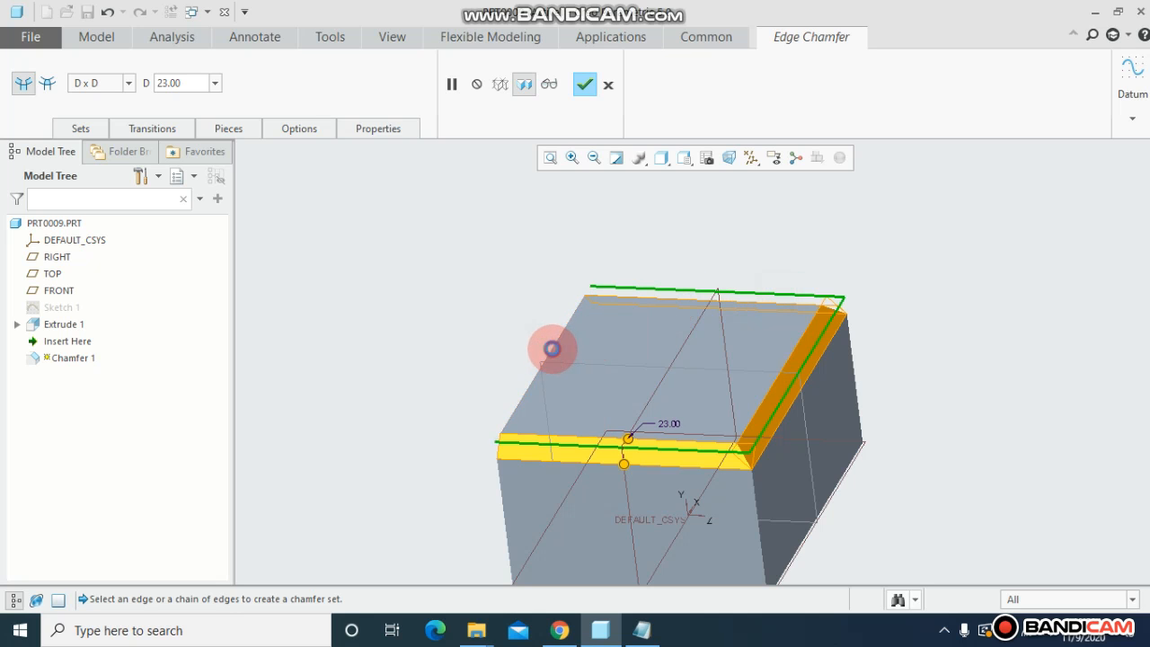
click(585, 84)
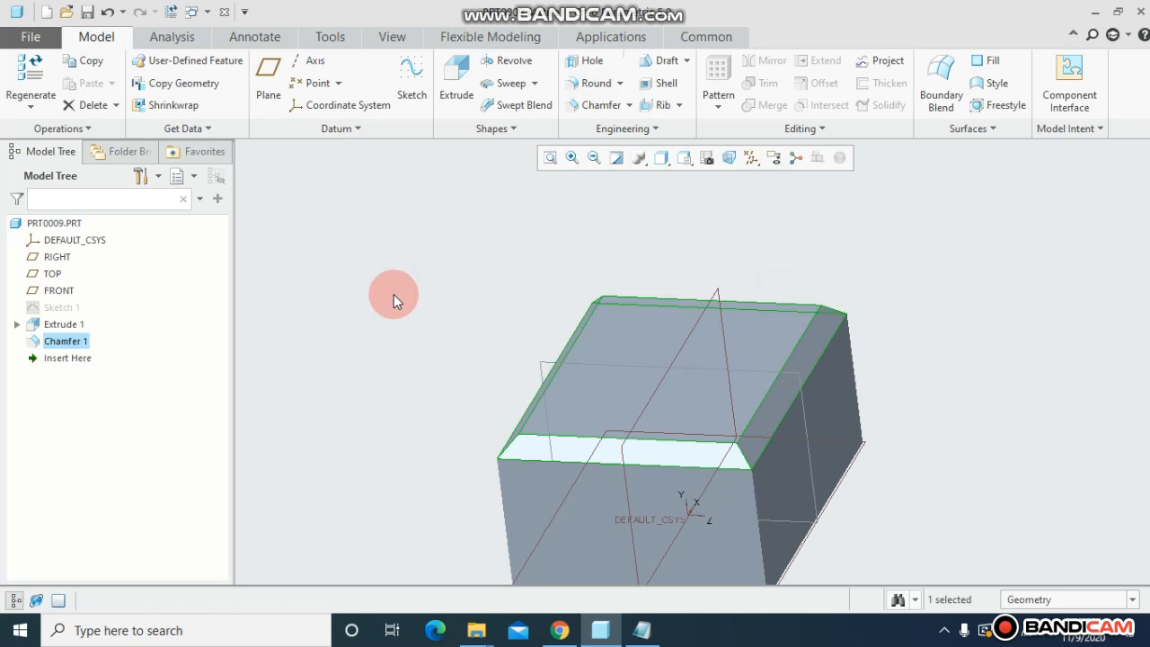
Undo the 23 edge chamfer around the block's top face
mouse_move(393, 294)
middle_down()
mouse_move(423, 281)
mouse_move(399, 298)
middle_up()
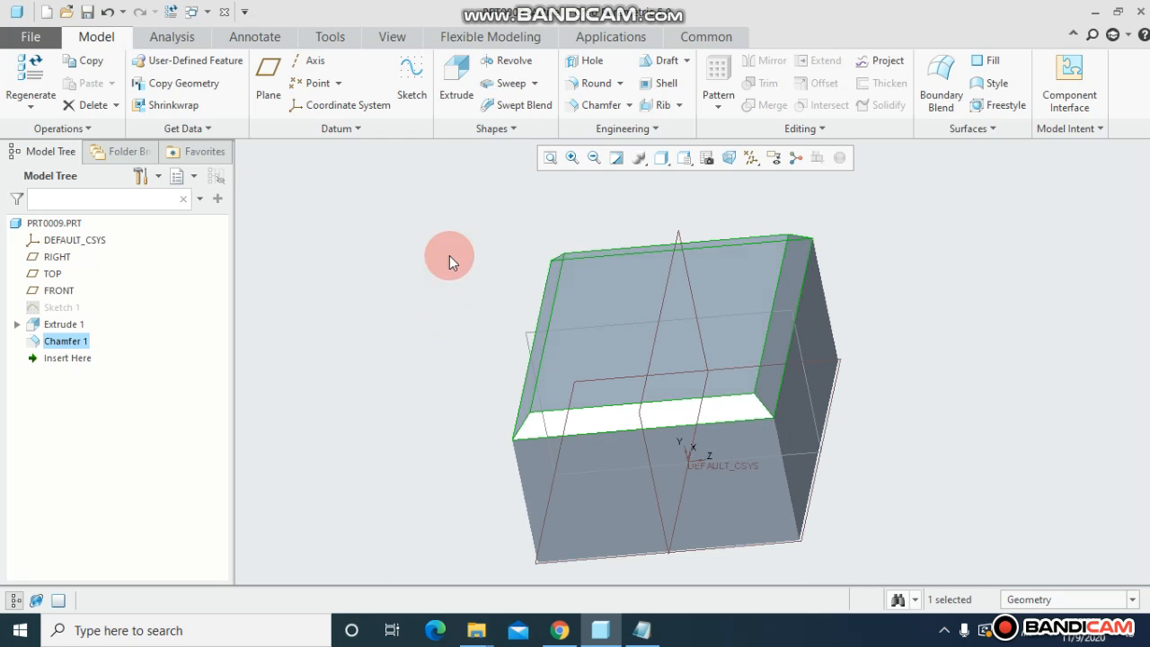
key(ctrl+z)
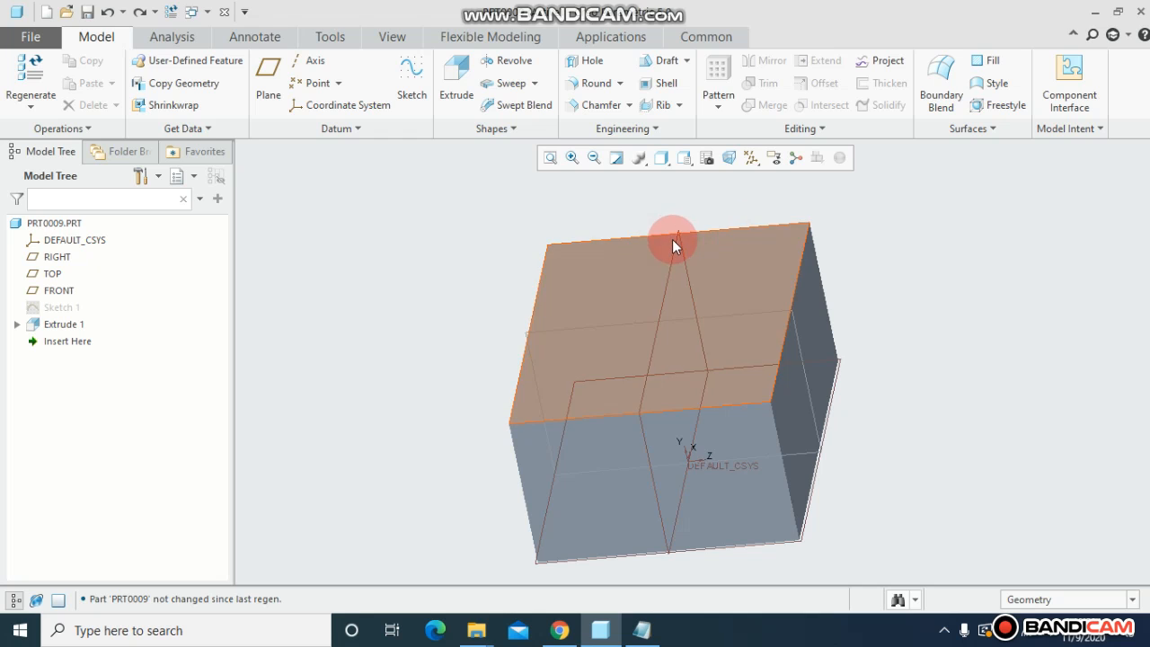
Start a Corner Chamfer on the vertex at the front right of the block's top face
click(629, 106)
click(620, 144)
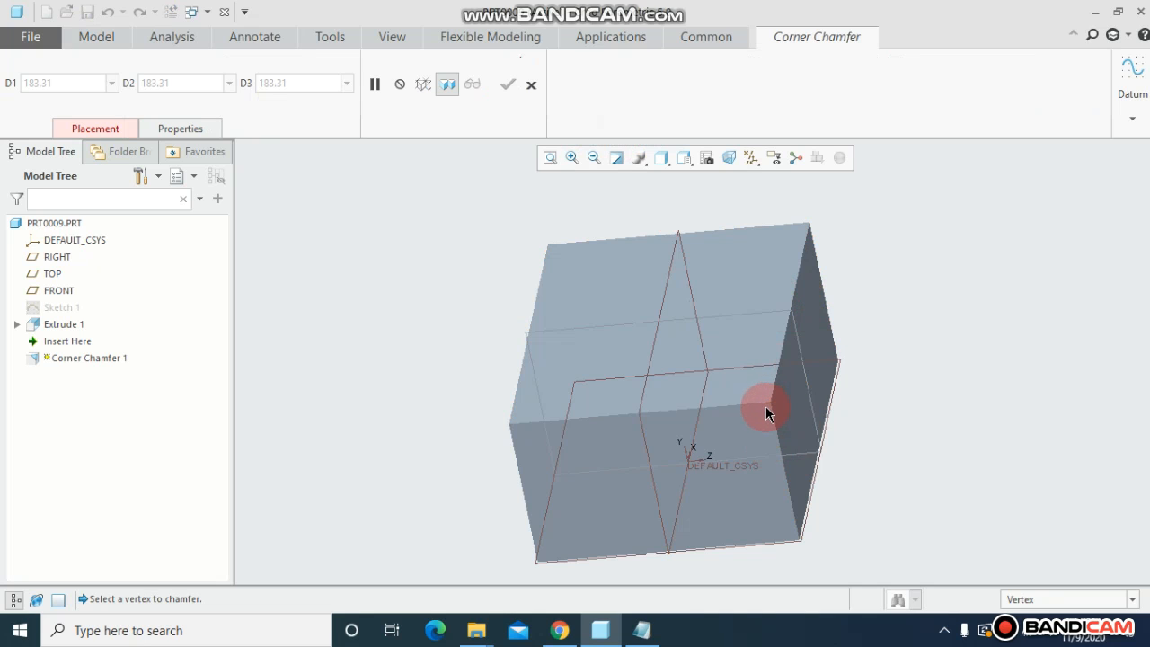
scroll(767, 409, up, 3)
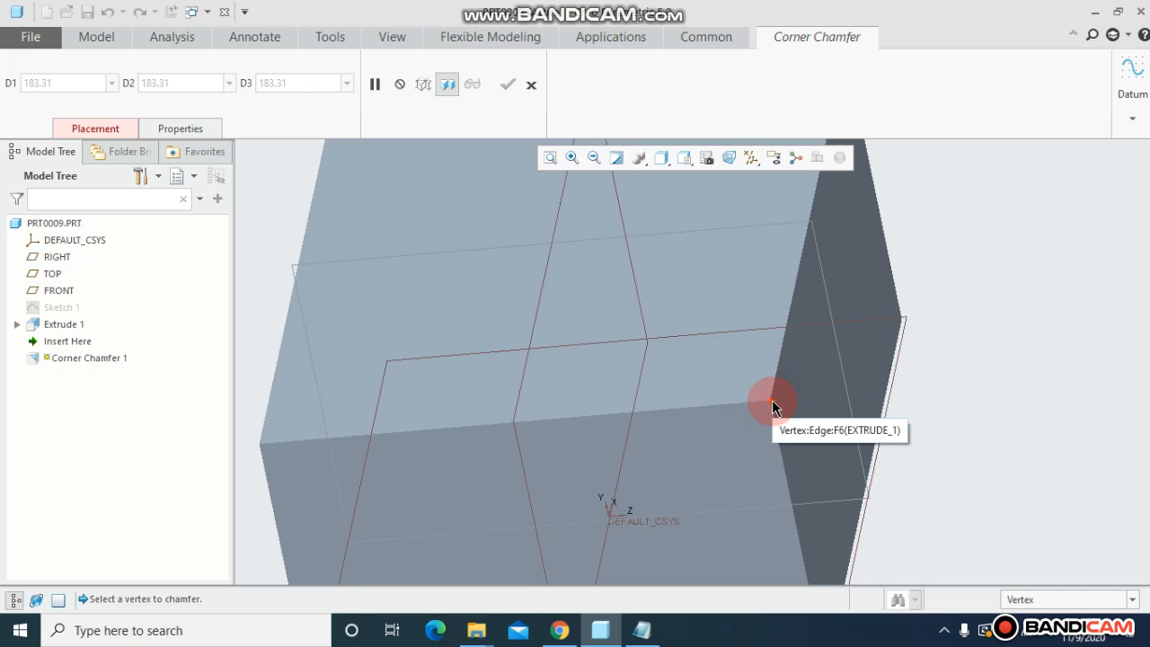
click(773, 400)
scroll(656, 397, down, 2)
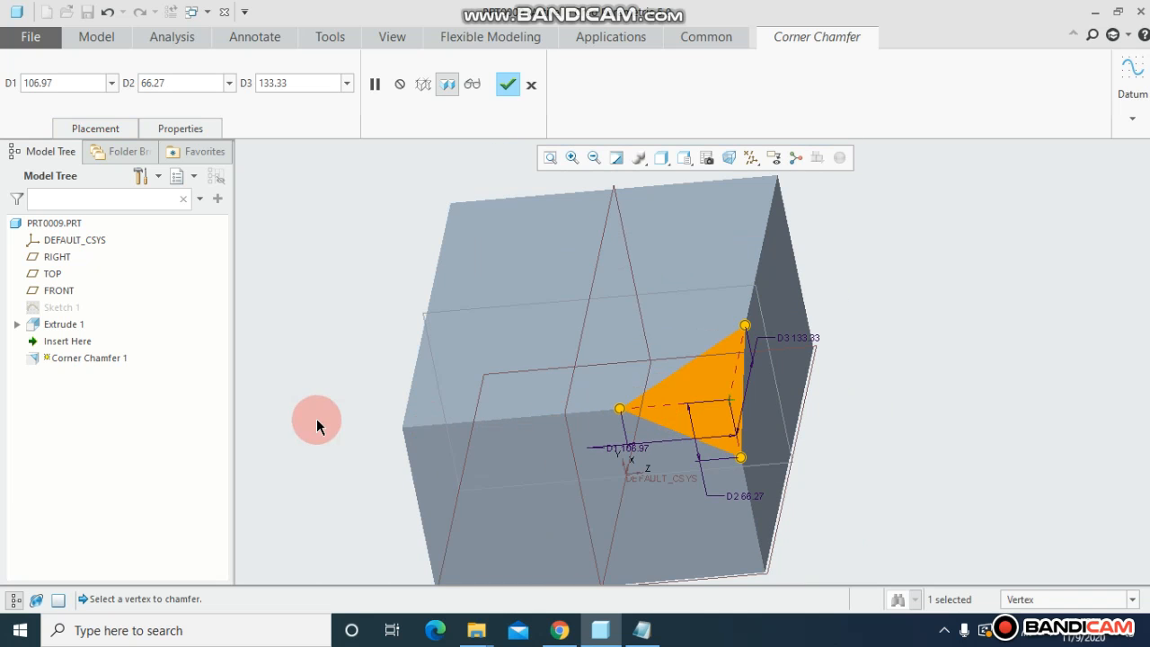
Try the corner chamfer on the other three top face vertices and return it to the front right vertex
click(405, 431)
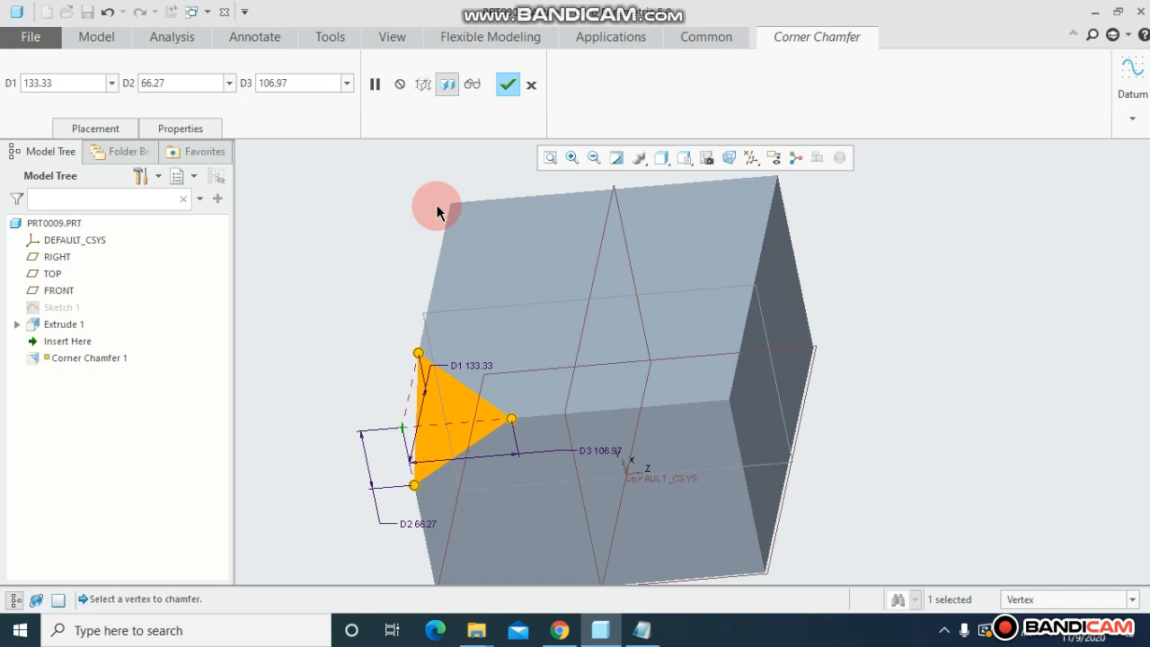
click(452, 203)
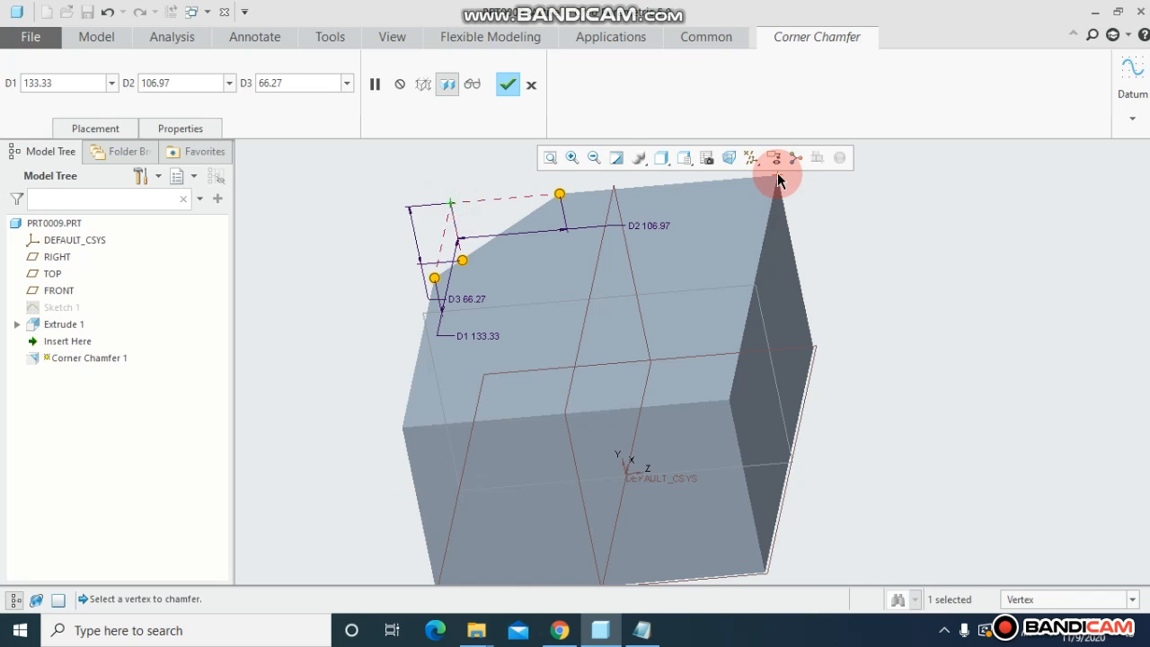
click(778, 175)
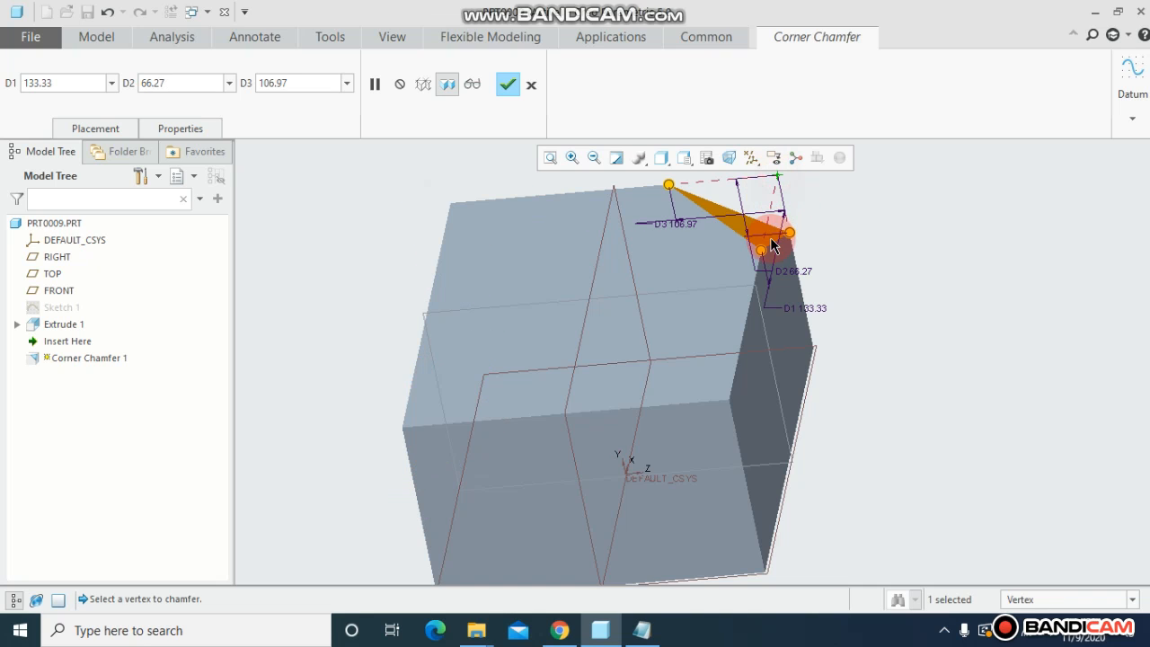
click(733, 402)
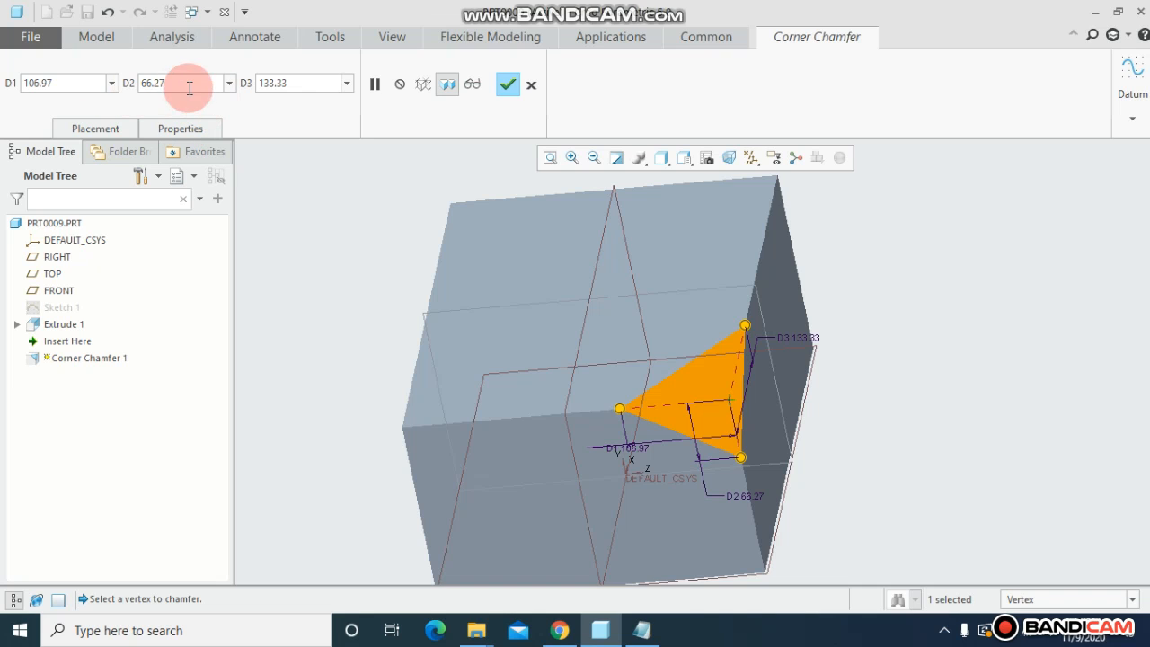
click(402, 428)
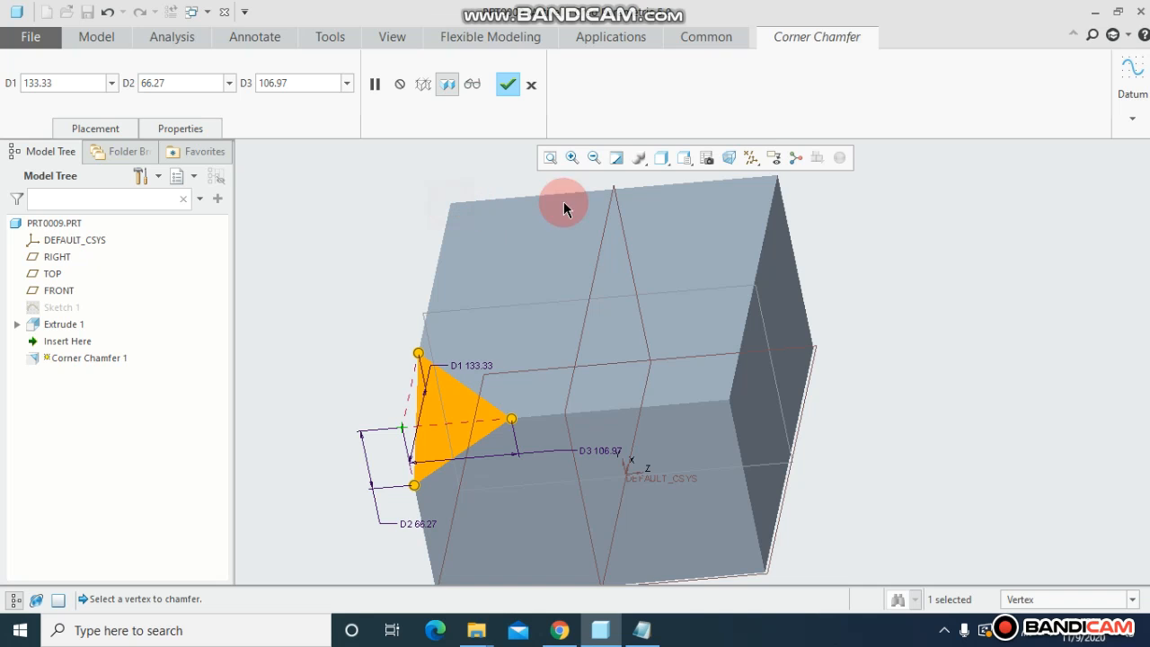
click(726, 397)
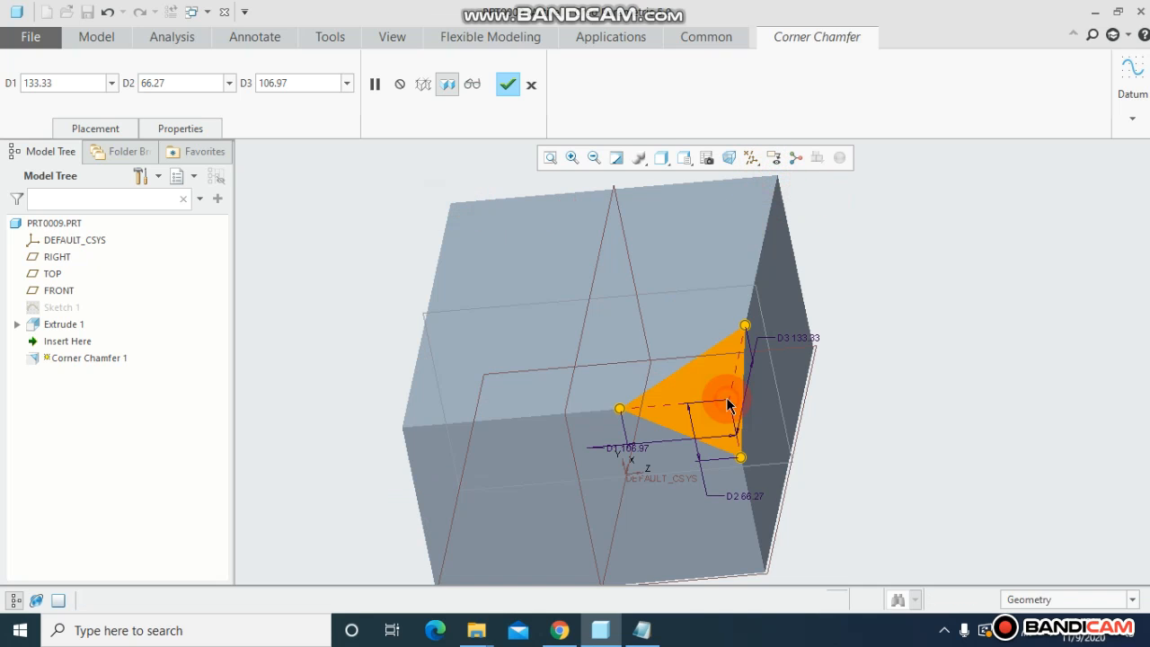
Set D1, D2 and D3 of the corner chamfer to 12 and complete the feature
double_click(175, 84)
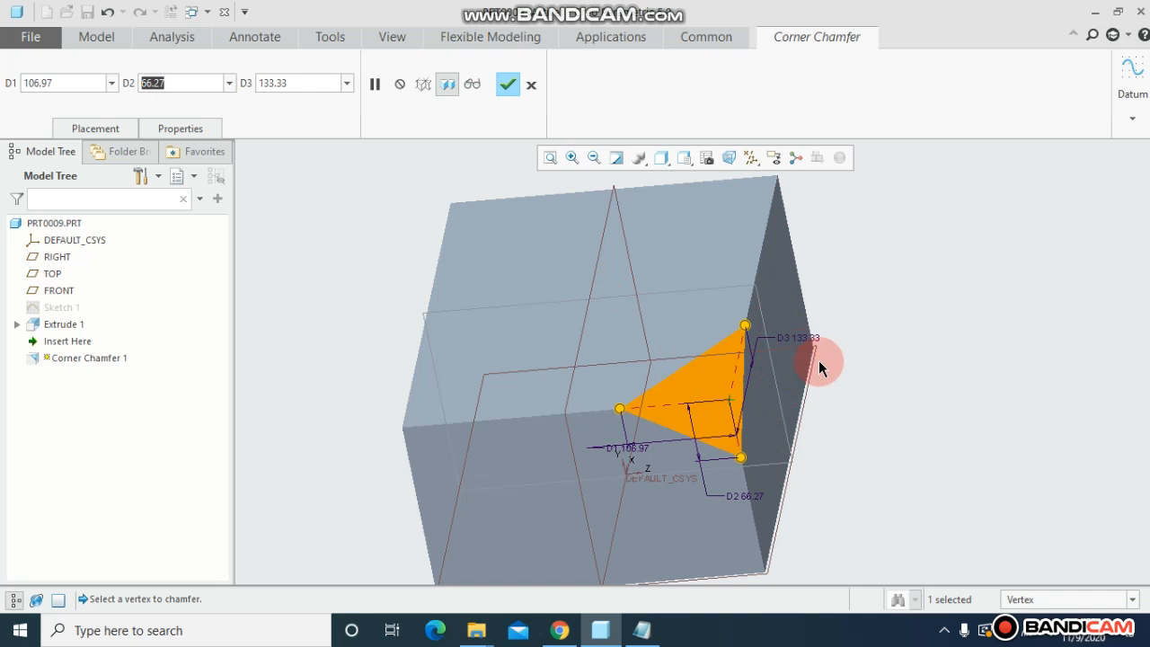
text(12)
click(311, 188)
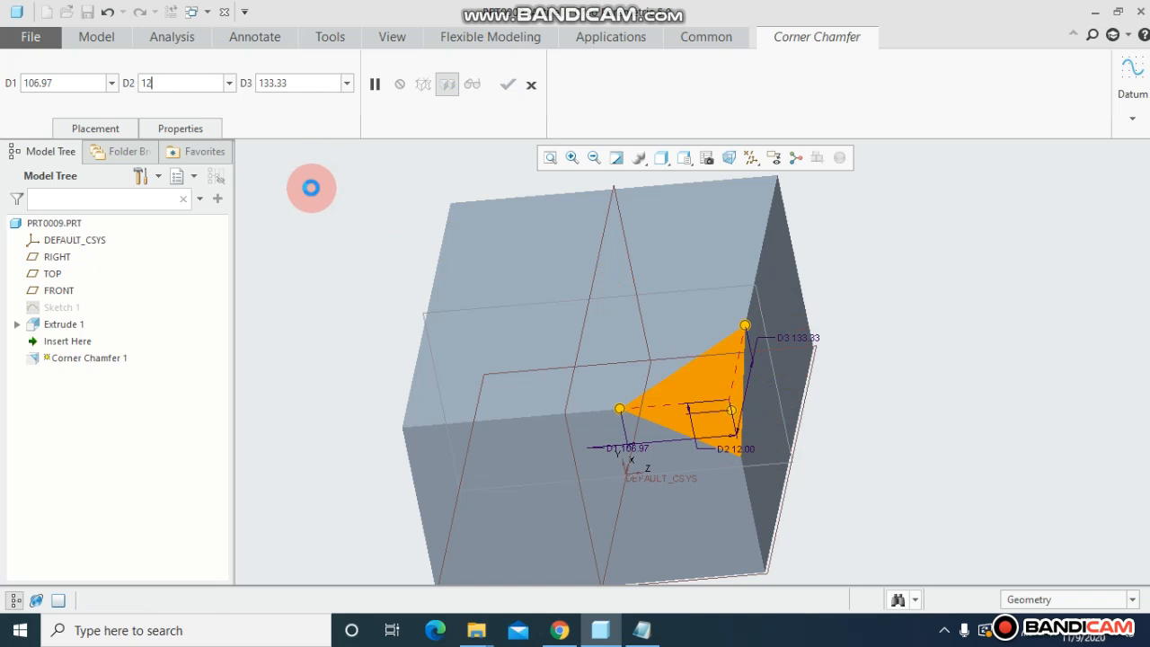
double_click(301, 83)
text(12)
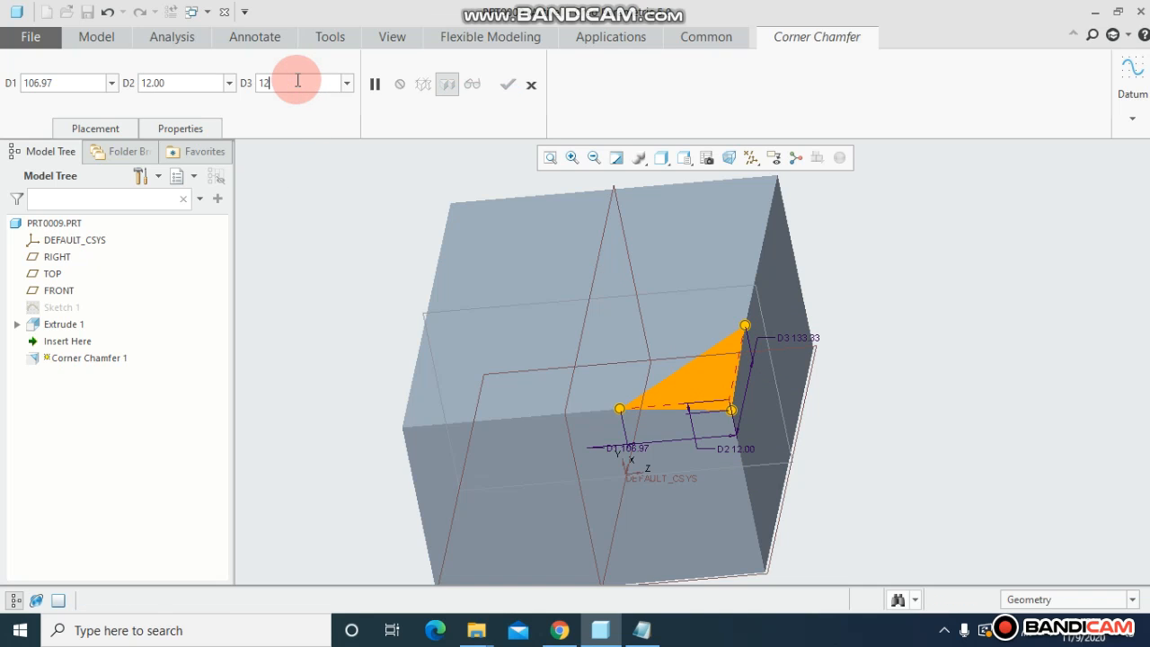
key(Return)
double_click(73, 84)
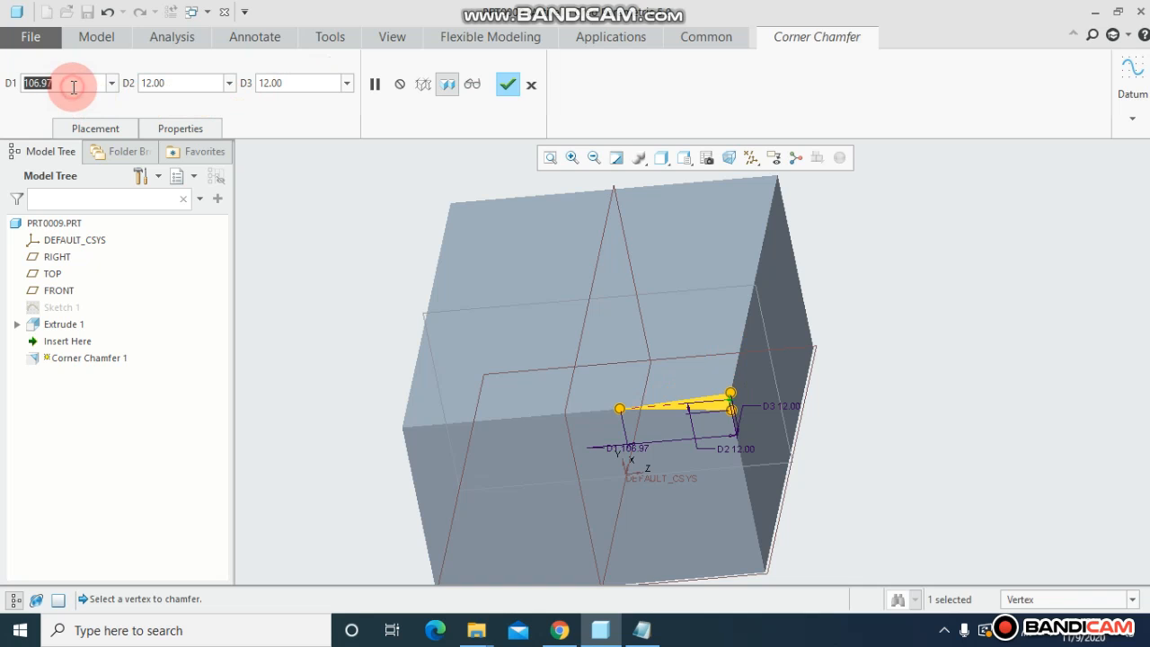
text(12)
key(Return)
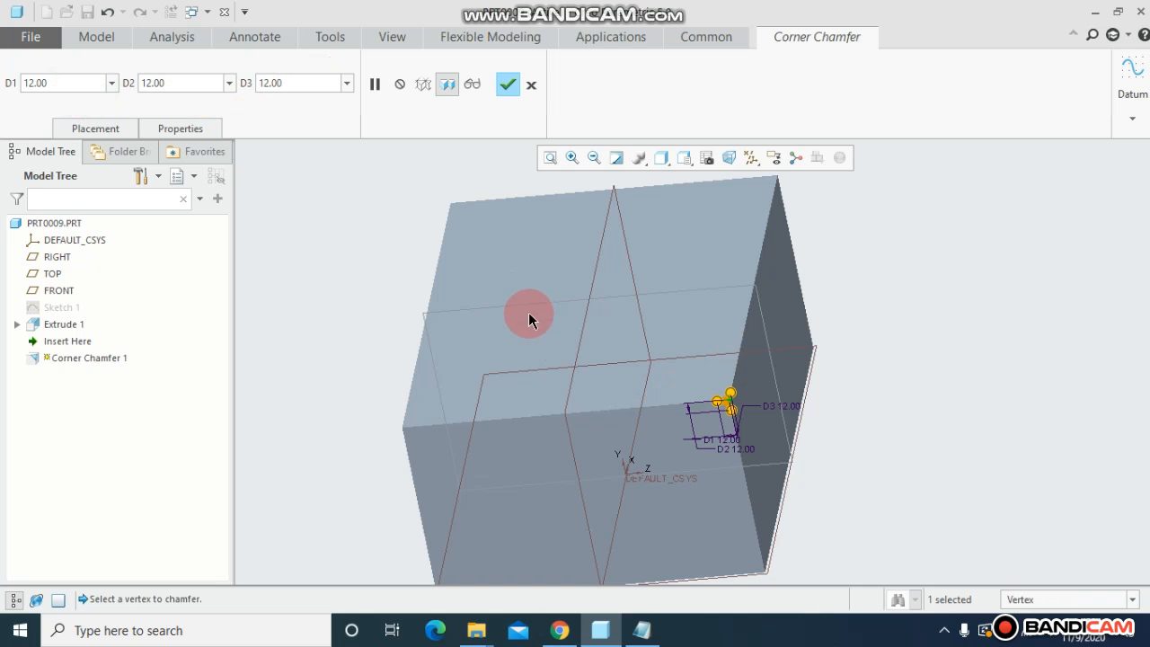
scroll(732, 413, up, 5)
scroll(611, 361, up, 4)
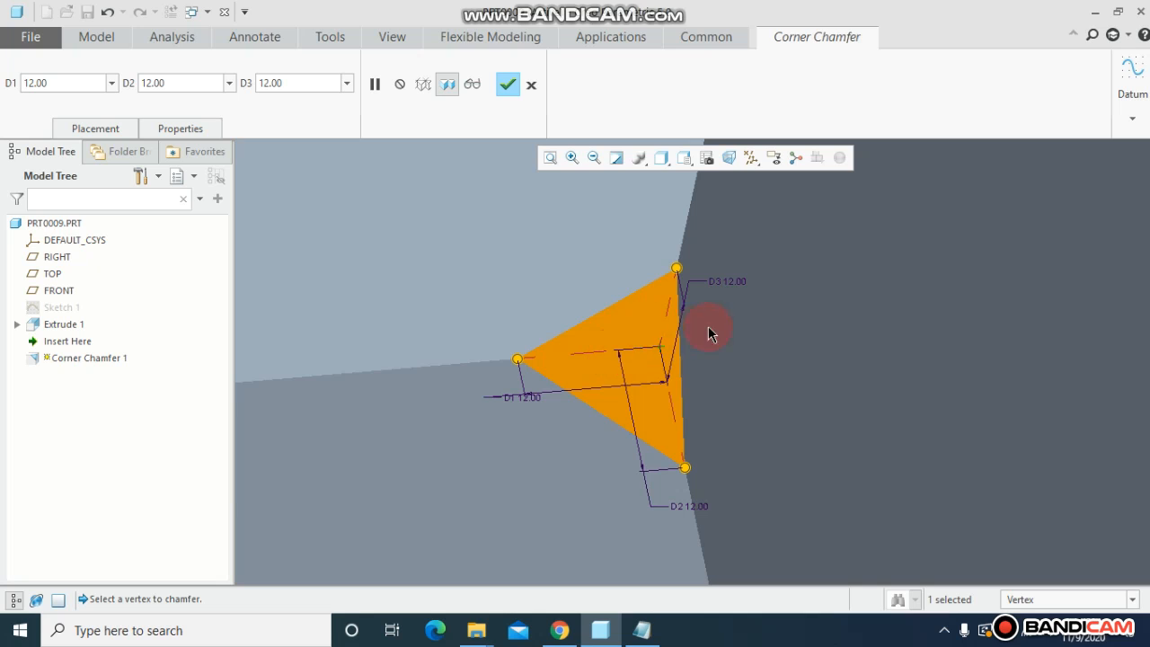
click(506, 86)
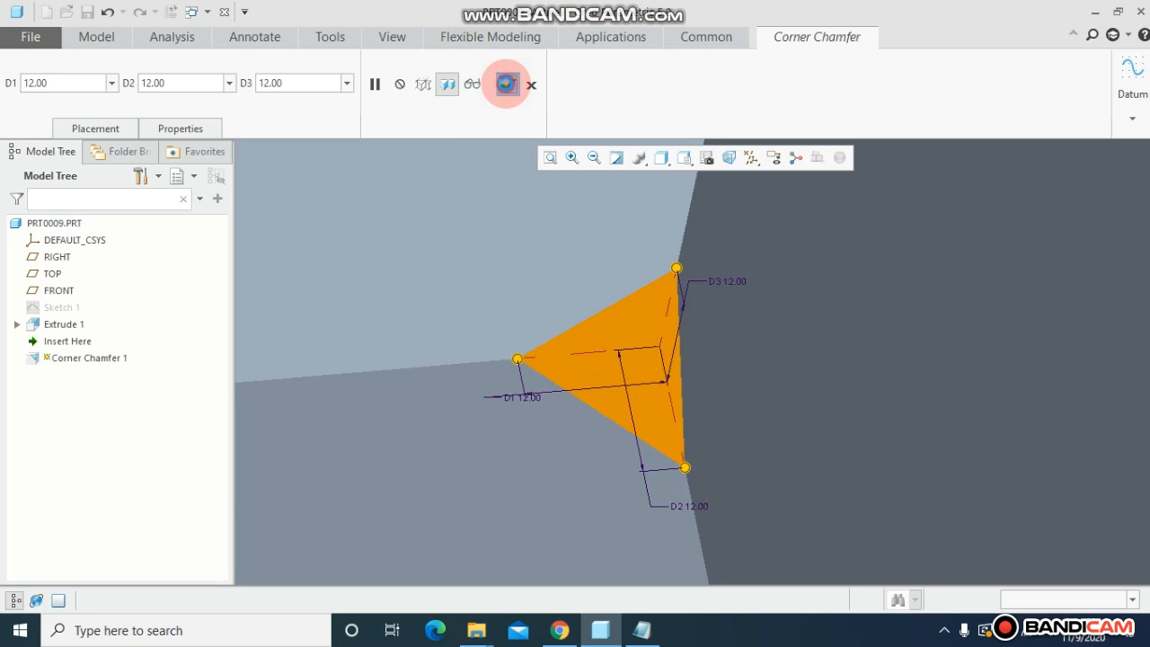
click(551, 157)
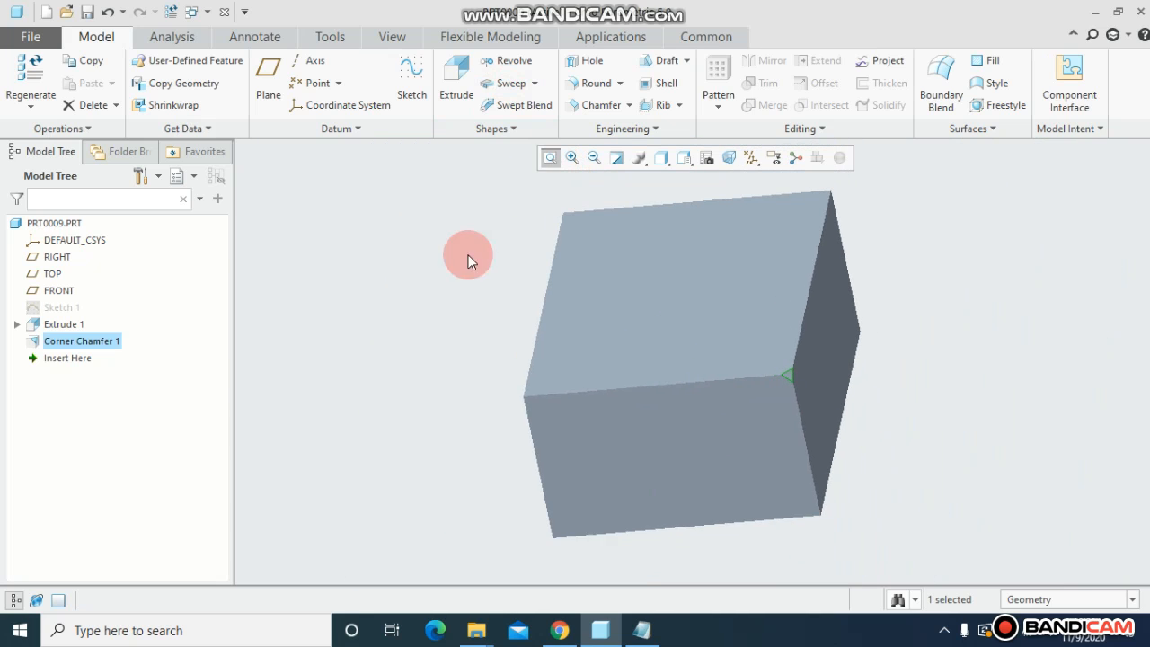